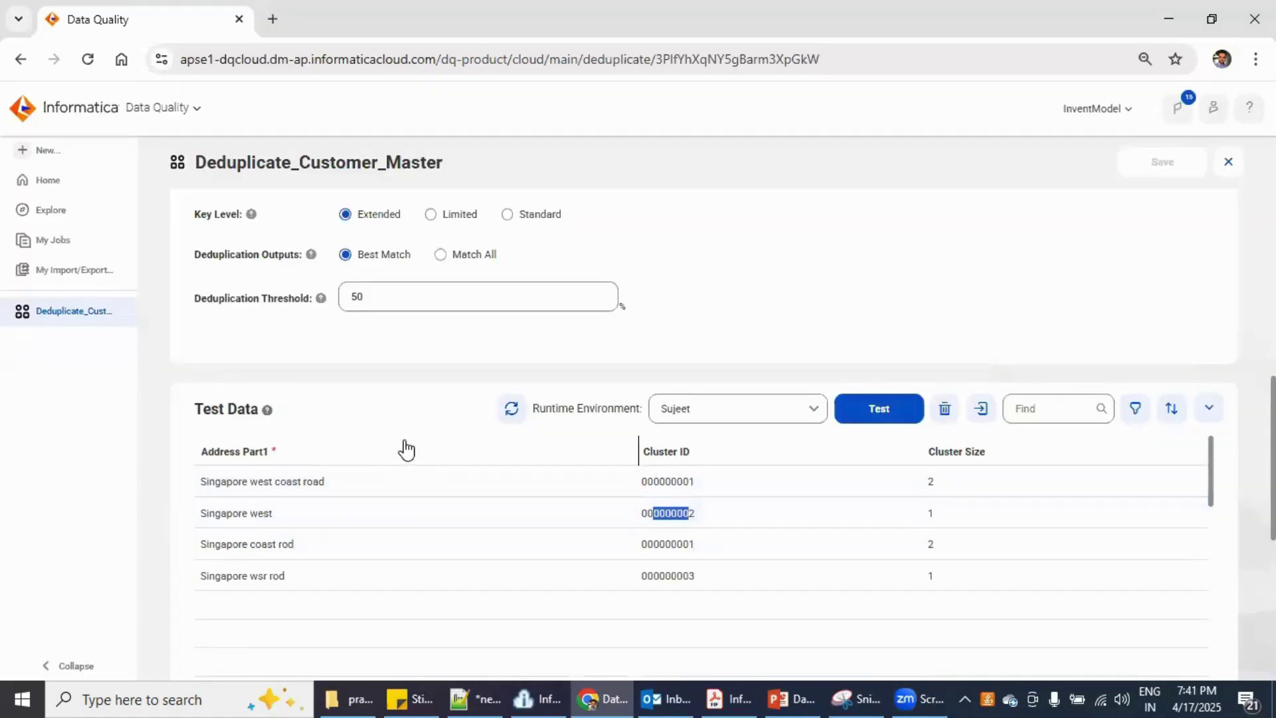
- Set the Level of Confidence to Extreme in the advanced deduplication options and save the asset
scroll(404, 448, "up", 1)
scroll(405, 450, "up", 1)
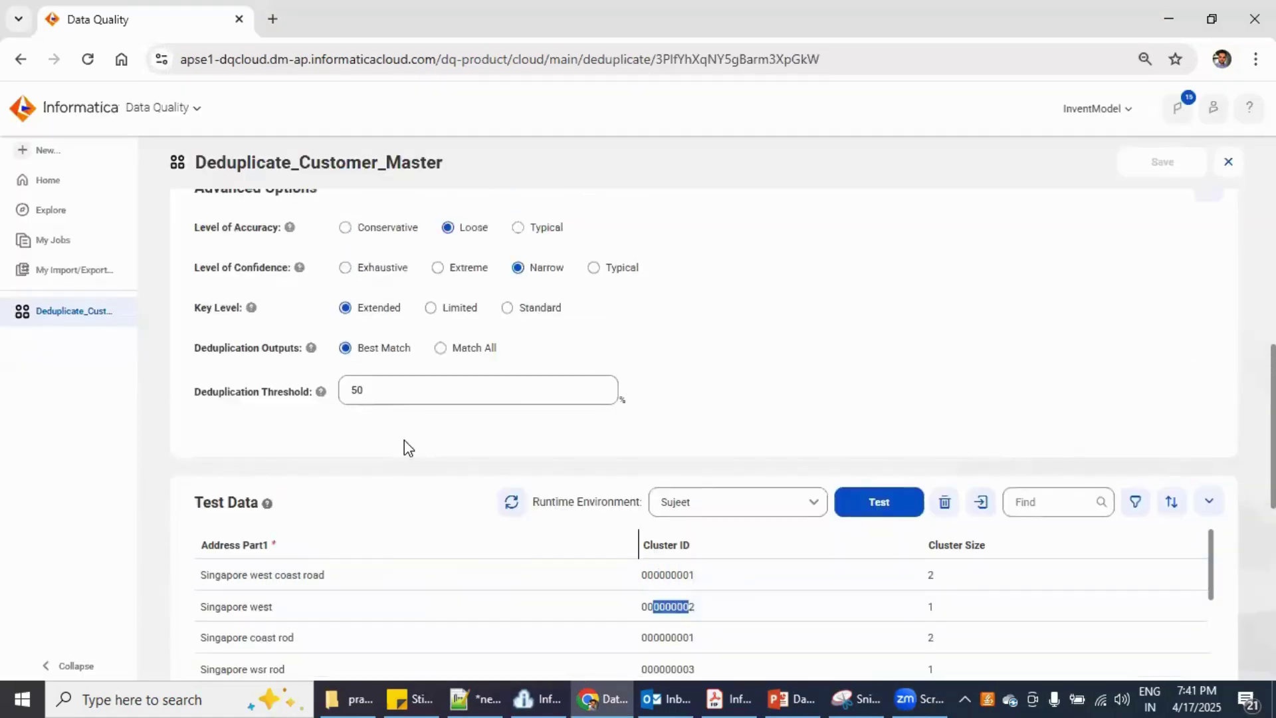
scroll(404, 439, "up", 1)
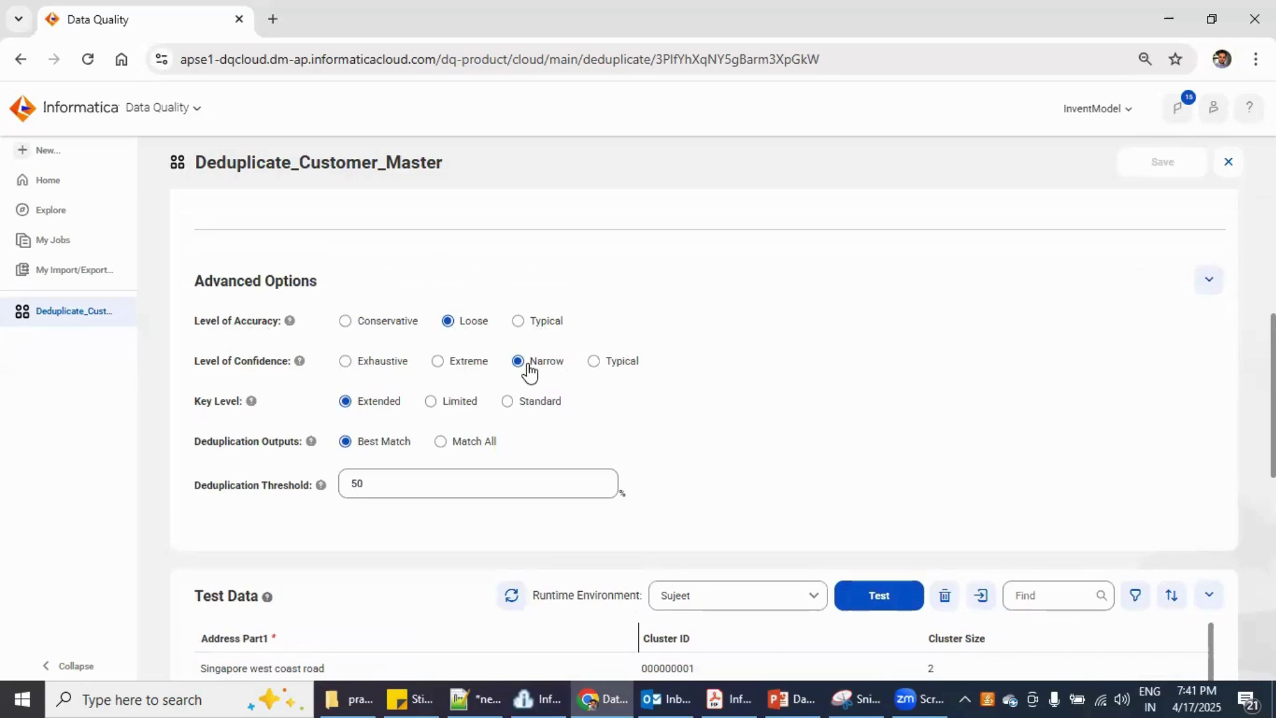
left_click(440, 369)
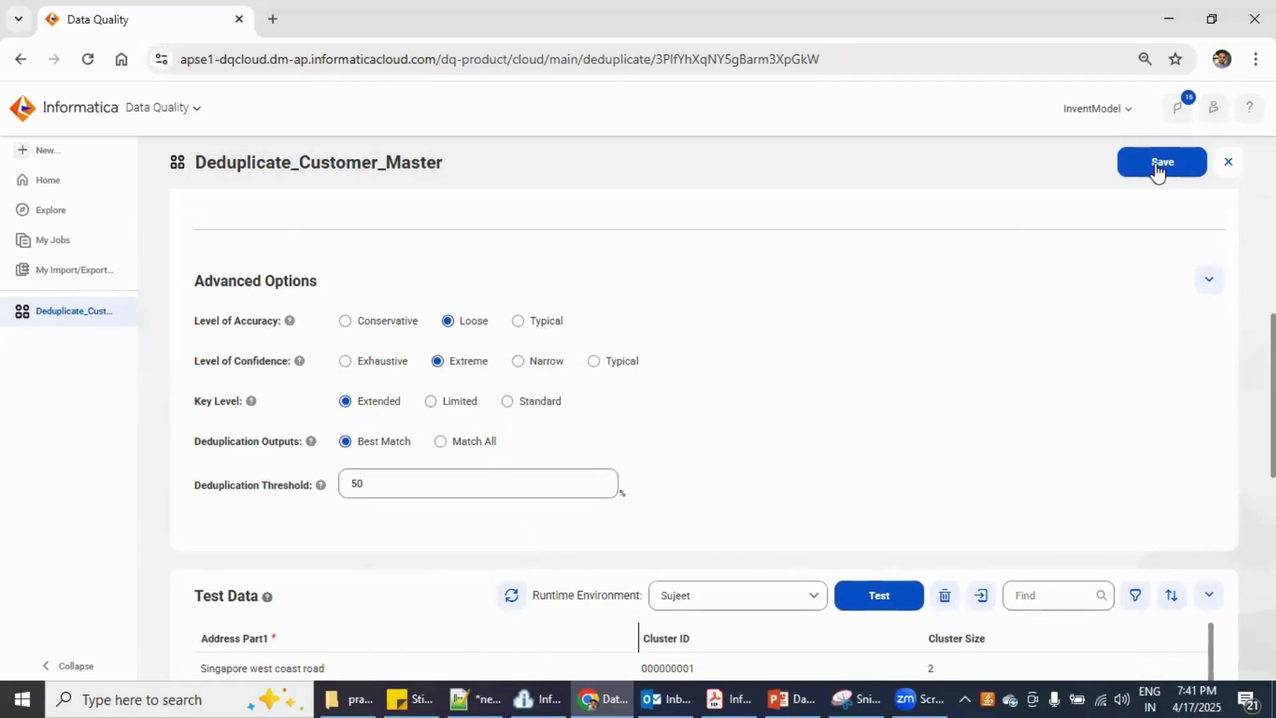
left_click(1148, 178)
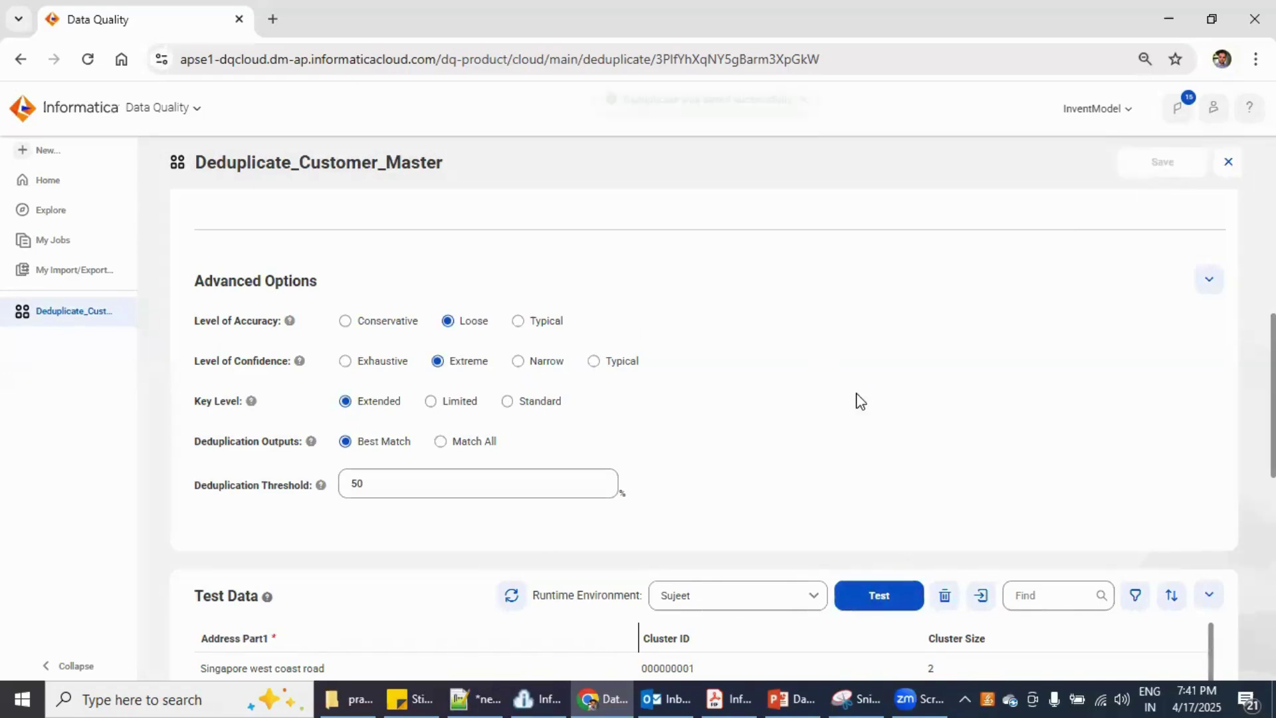
- Run the deduplication test on the Singapore address rows and check their cluster IDs and sizes
scroll(838, 478, "down", 3)
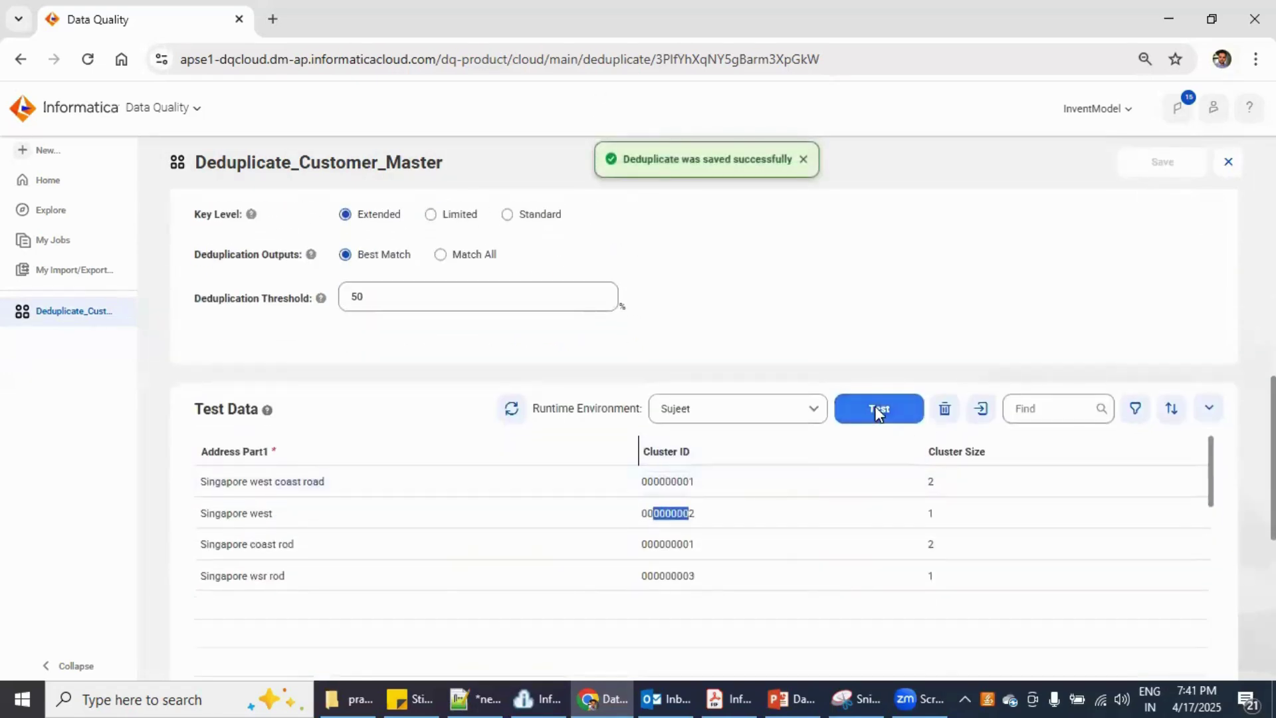
left_click(876, 407)
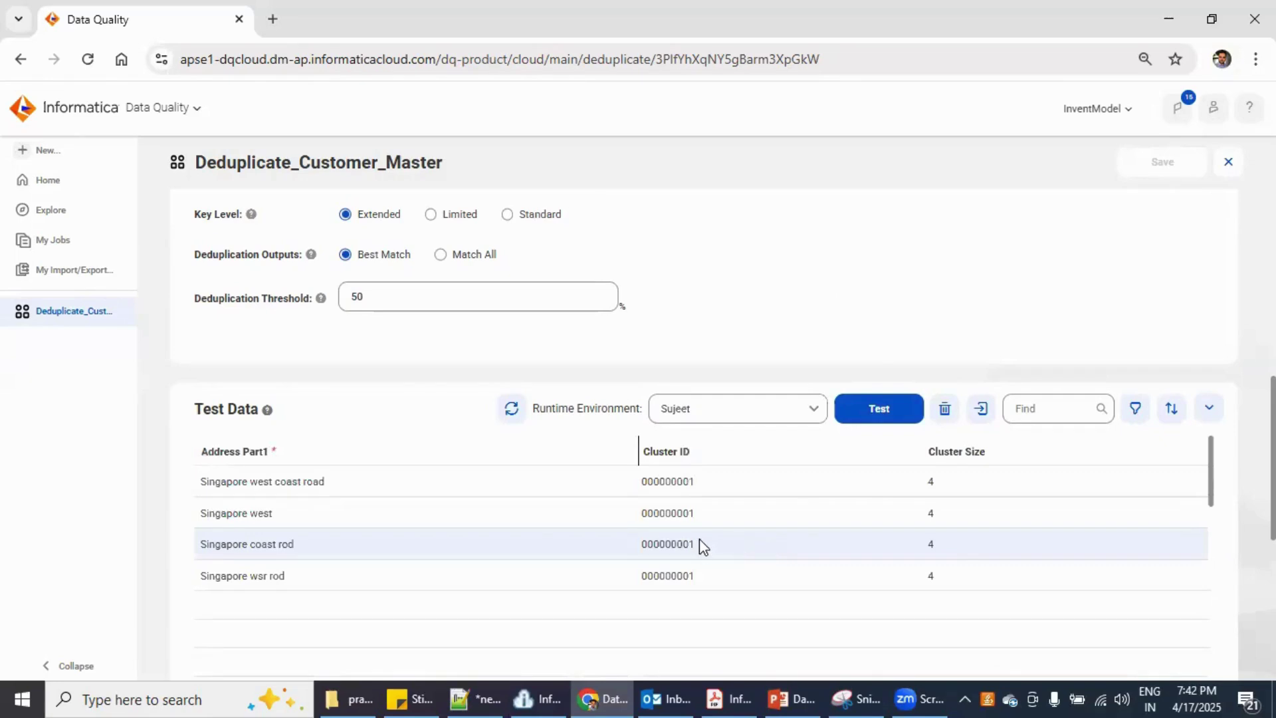
scroll(697, 540, "up", 3)
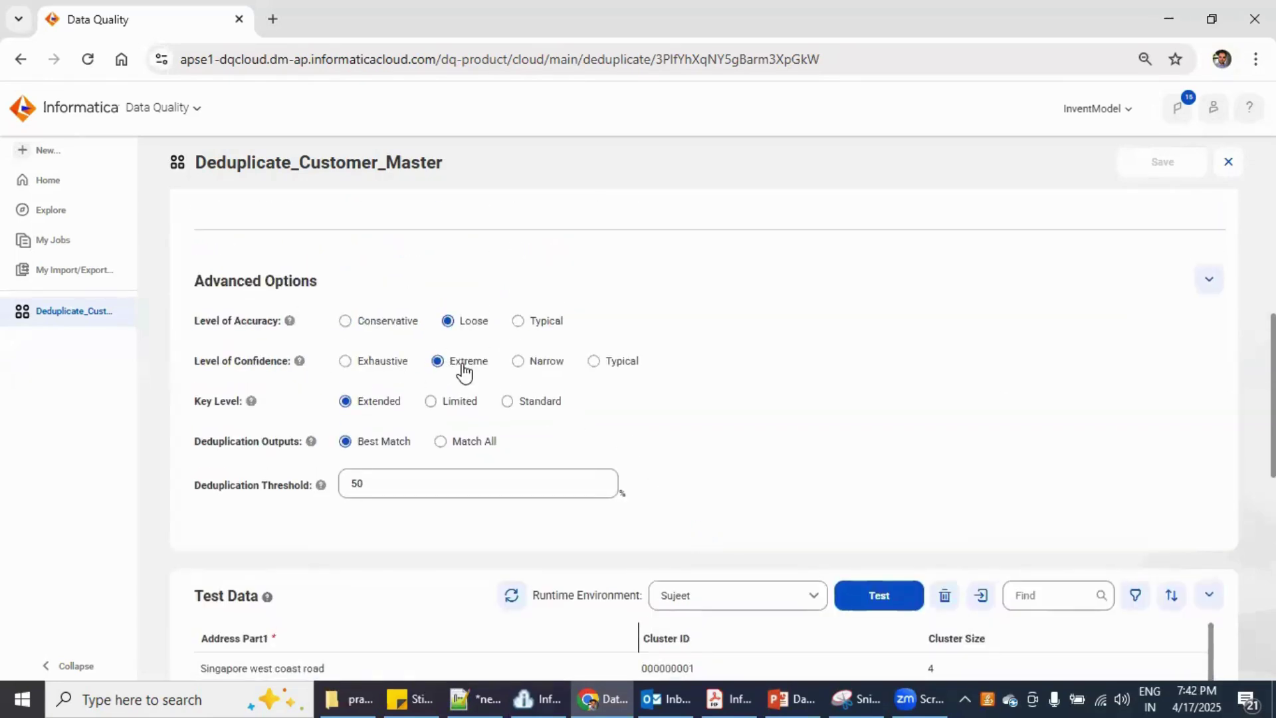
scroll(631, 490, "down", 4)
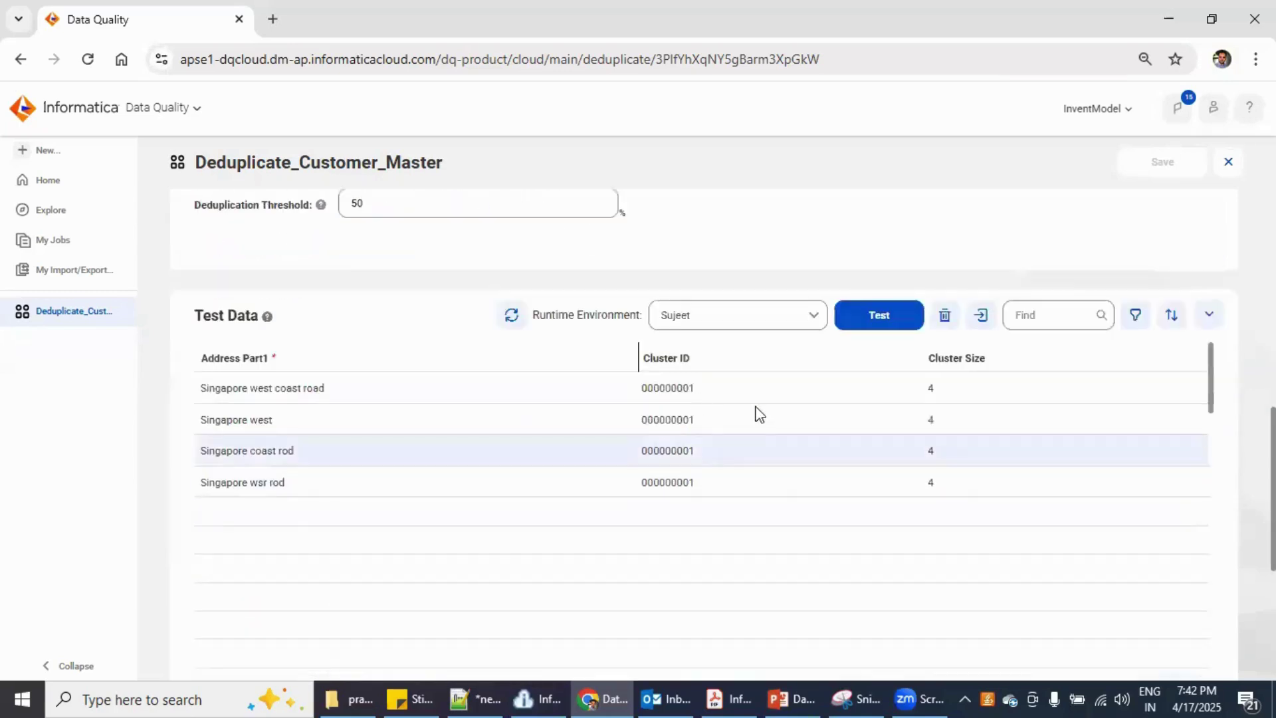
double_click(951, 391)
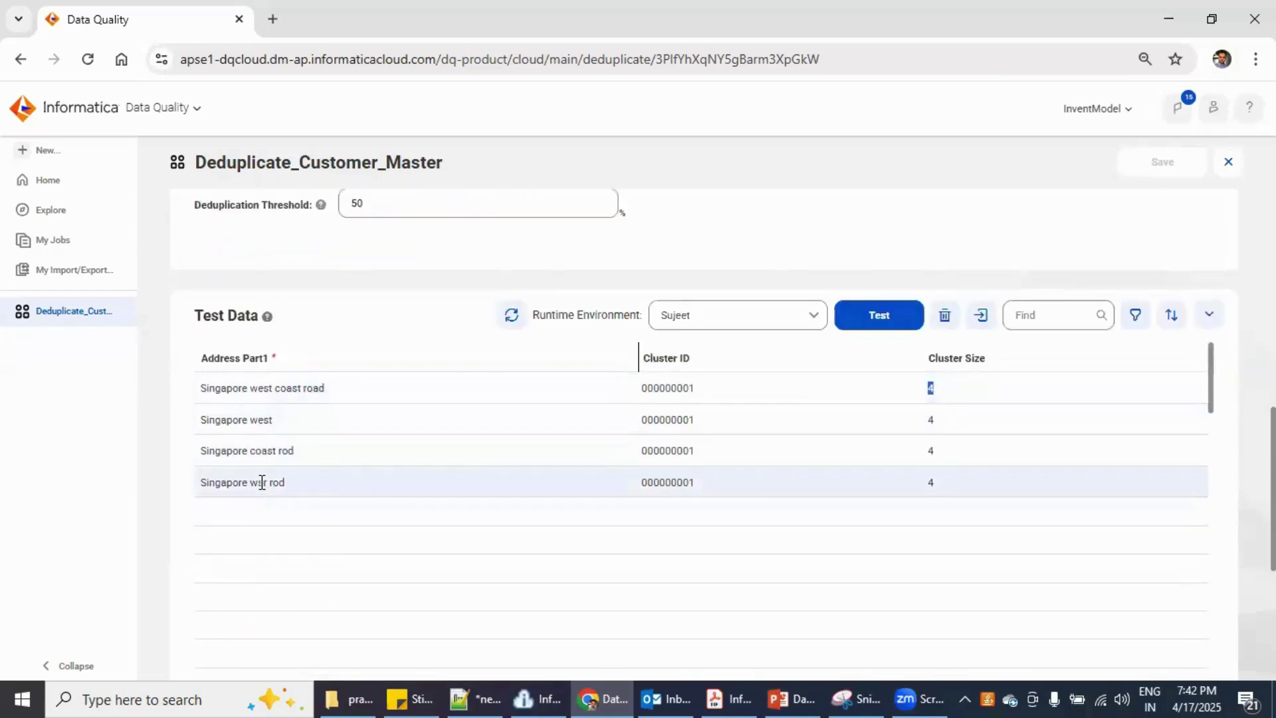
- Set the Deduplication Threshold to 80% and save the asset
scroll(295, 481, "up", 1)
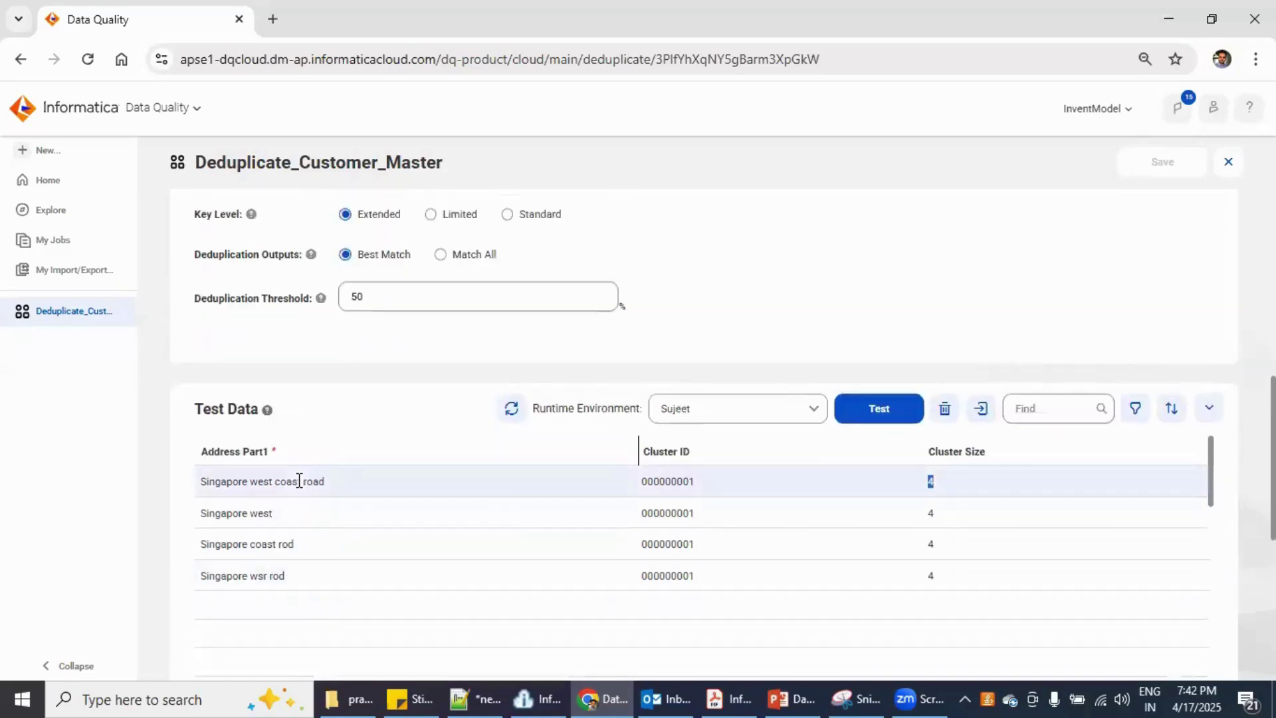
left_click(374, 295)
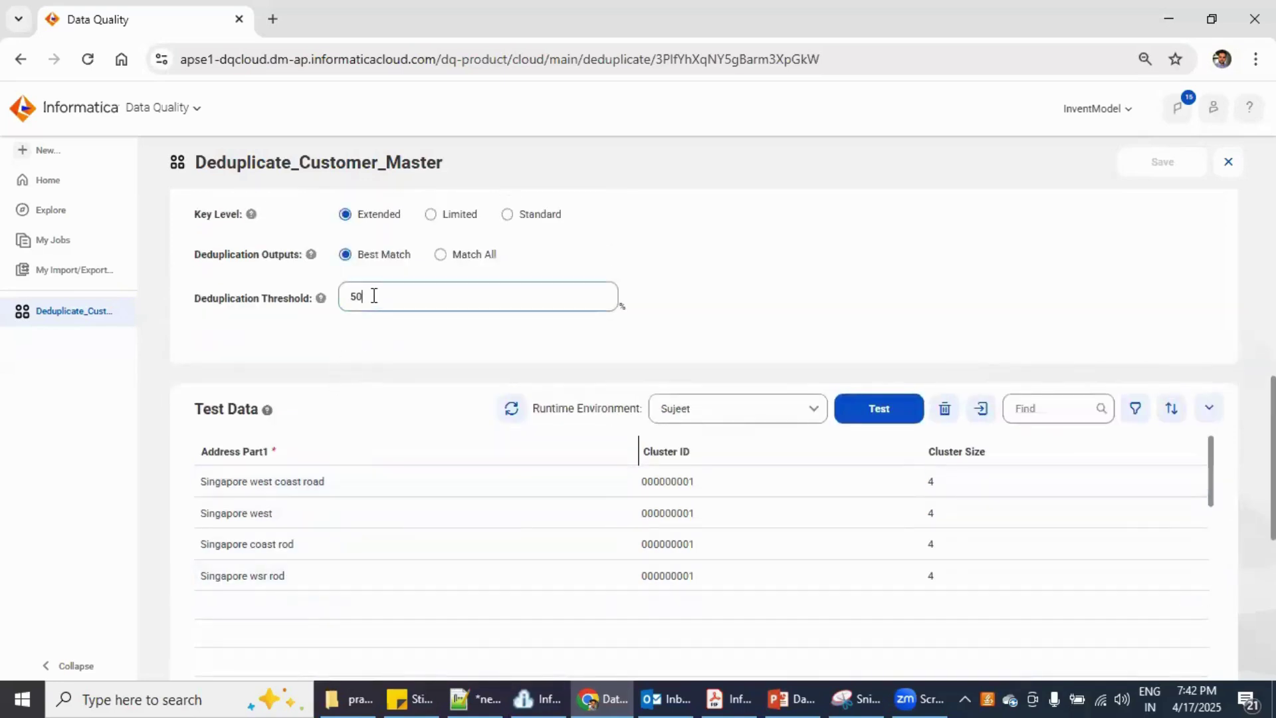
key("BackSpace")
key("BackSpace")
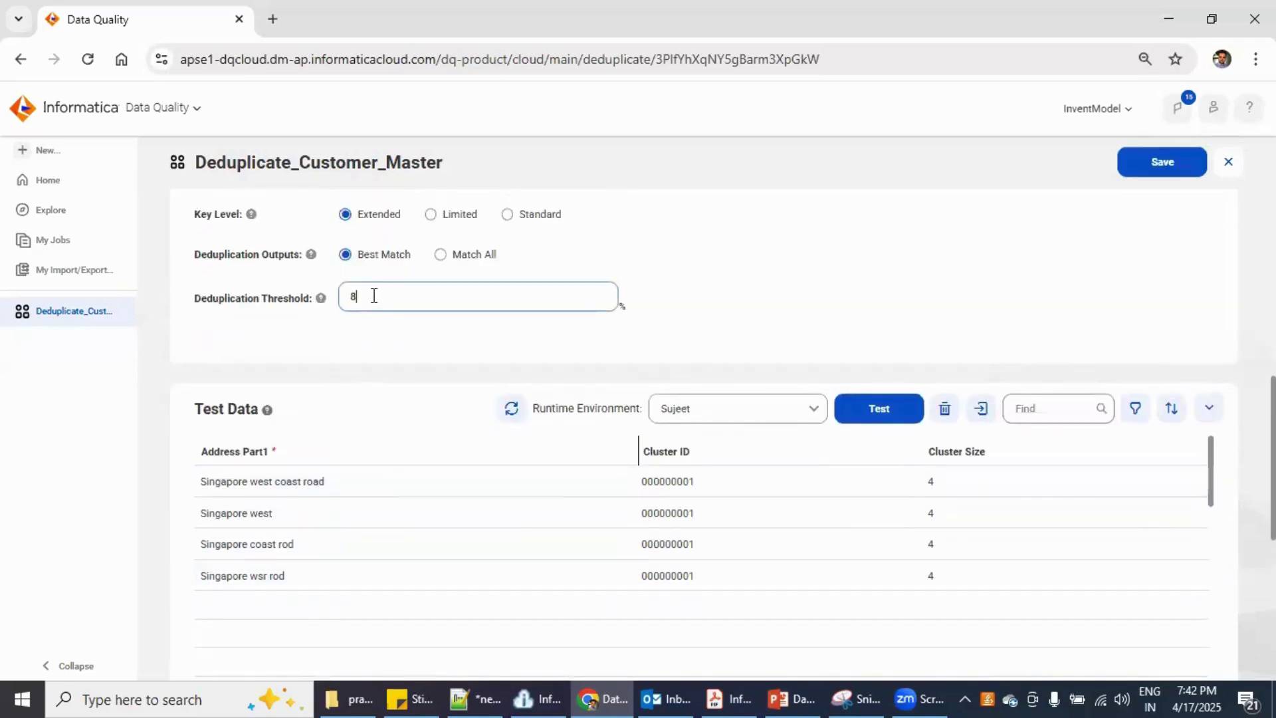
left_click(1148, 168)
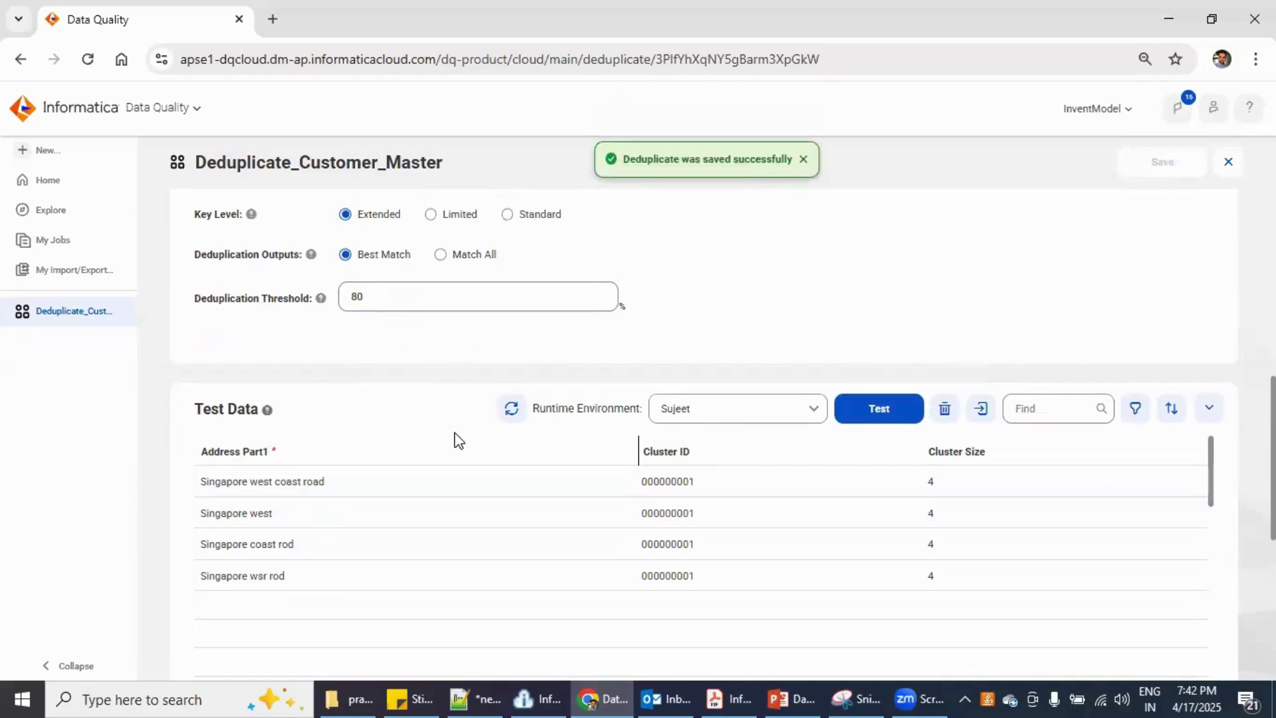
- Test the address rows with the 80% threshold and review how they are clustered
scroll(425, 352, "up", 1)
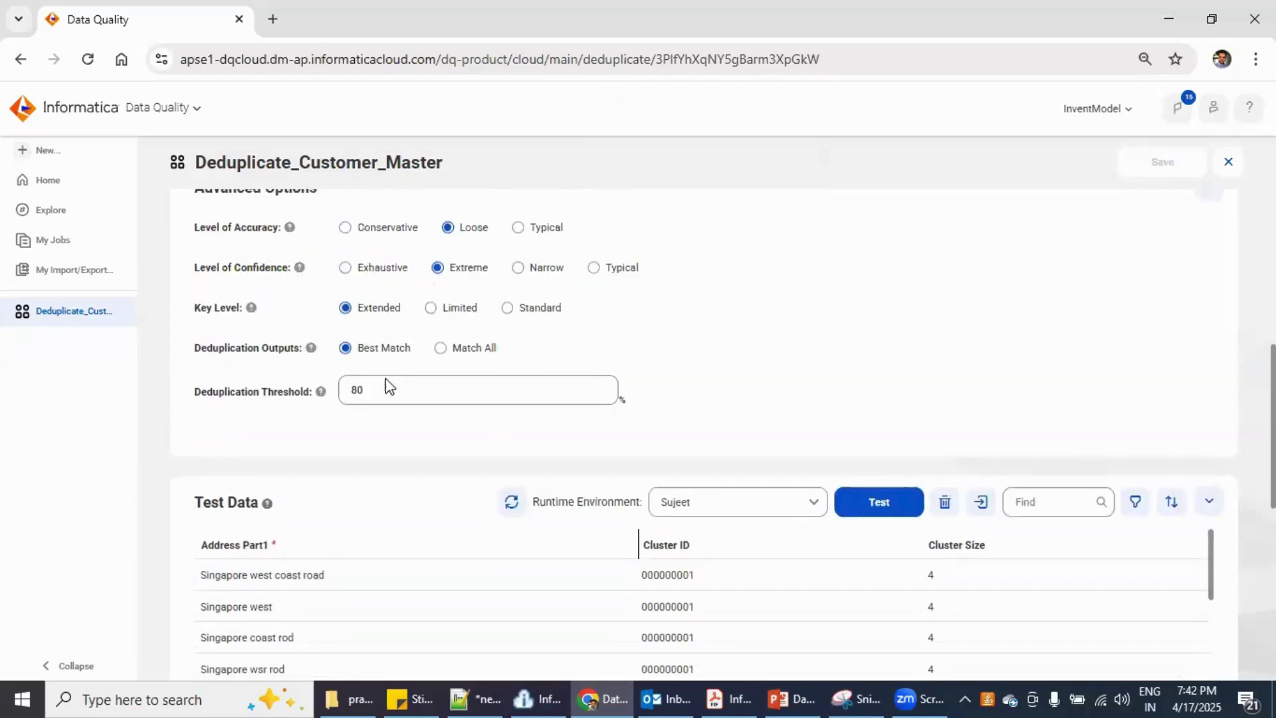
left_click(879, 510)
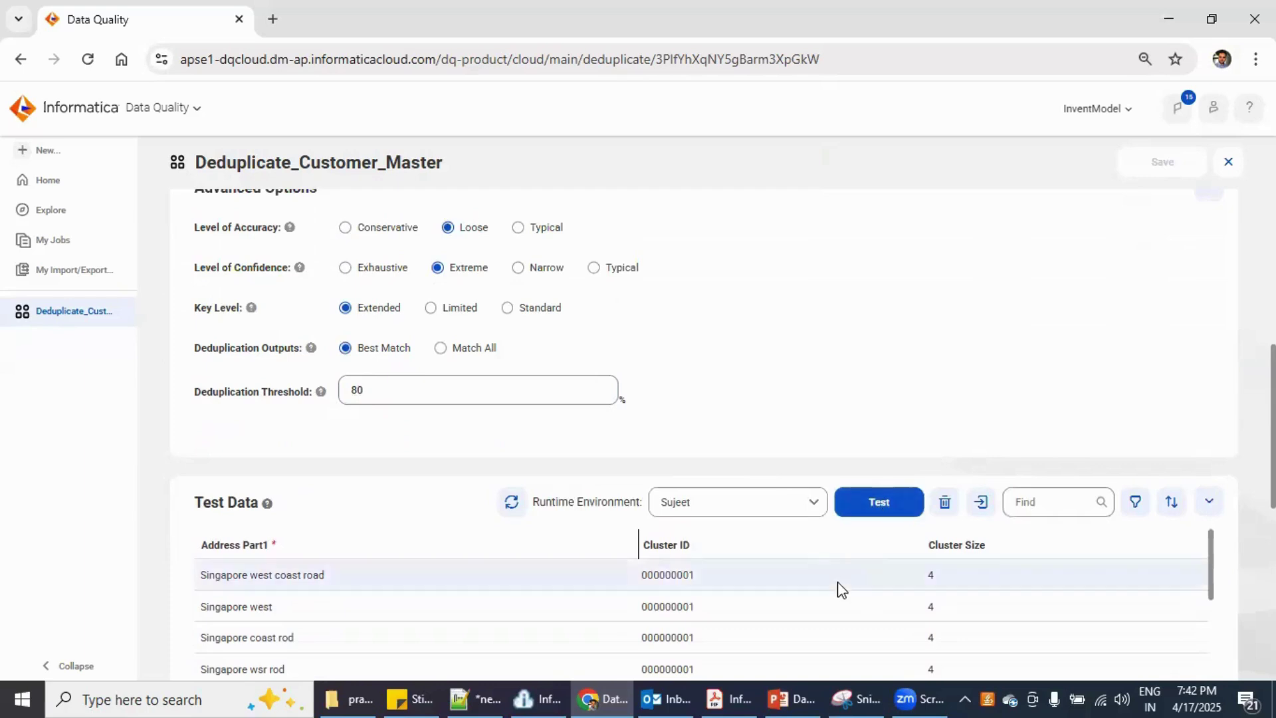
left_click(875, 507)
scroll(974, 402, "down", 1)
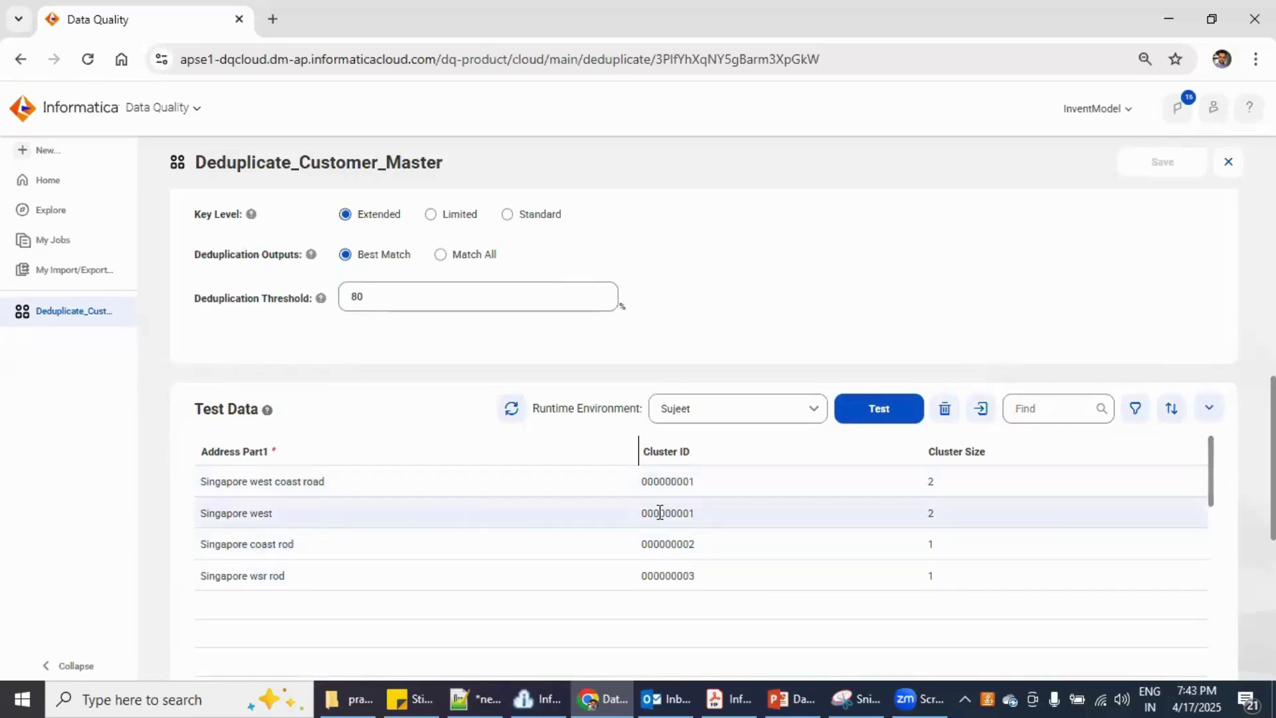
- Set the Deduplication Threshold to 70% and save the asset, keeping the Level of Confidence at Extreme
left_click(371, 300)
scroll(387, 475, "up", 3)
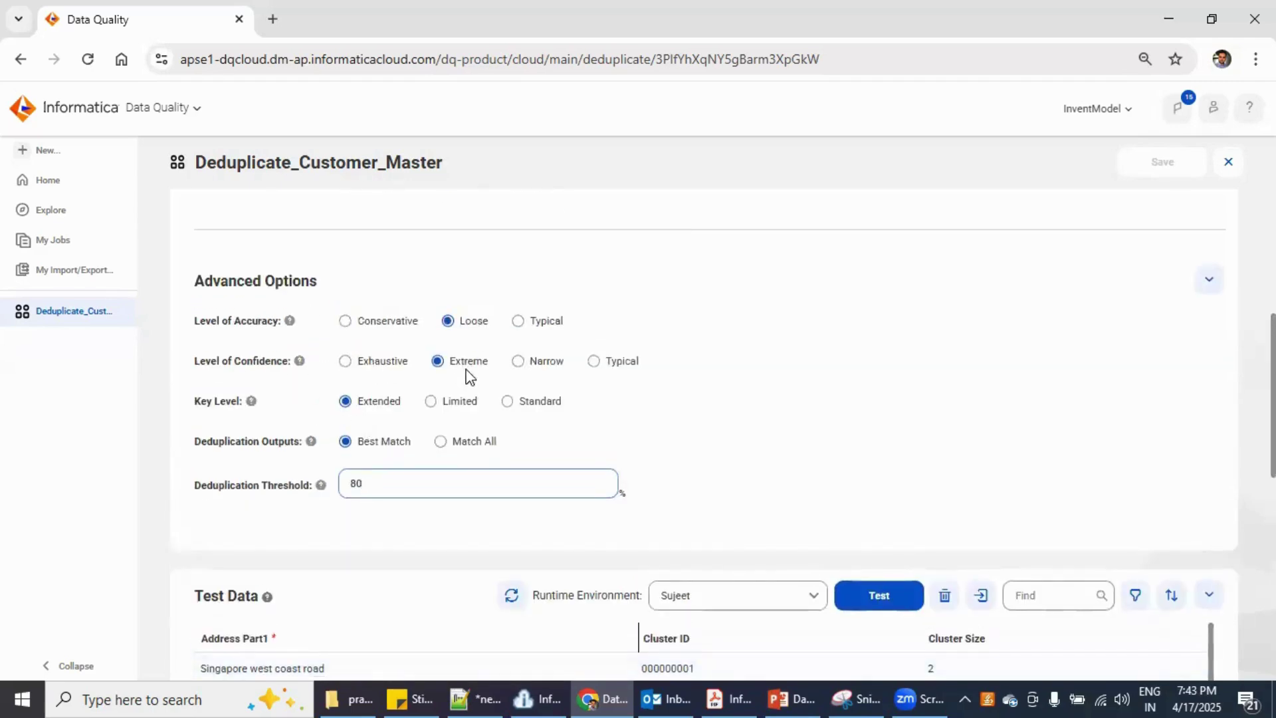
scroll(410, 512, "down", 3)
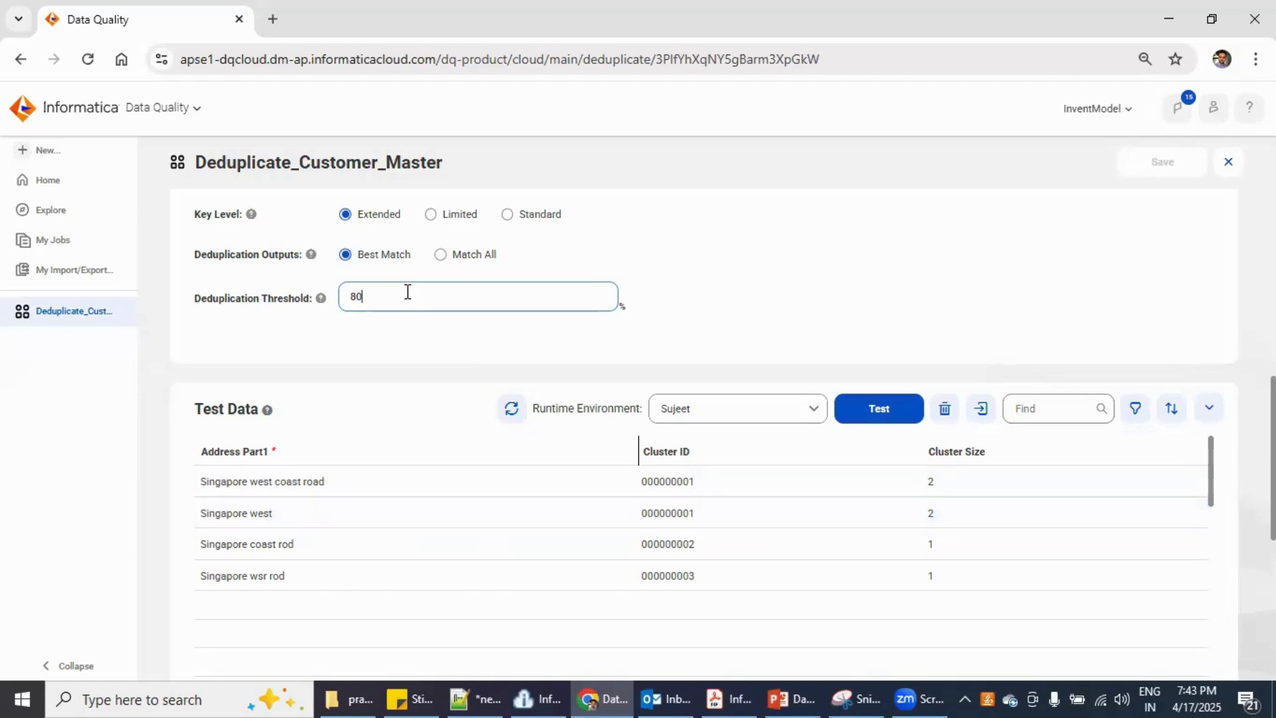
key("BackSpace")
key("BackSpace")
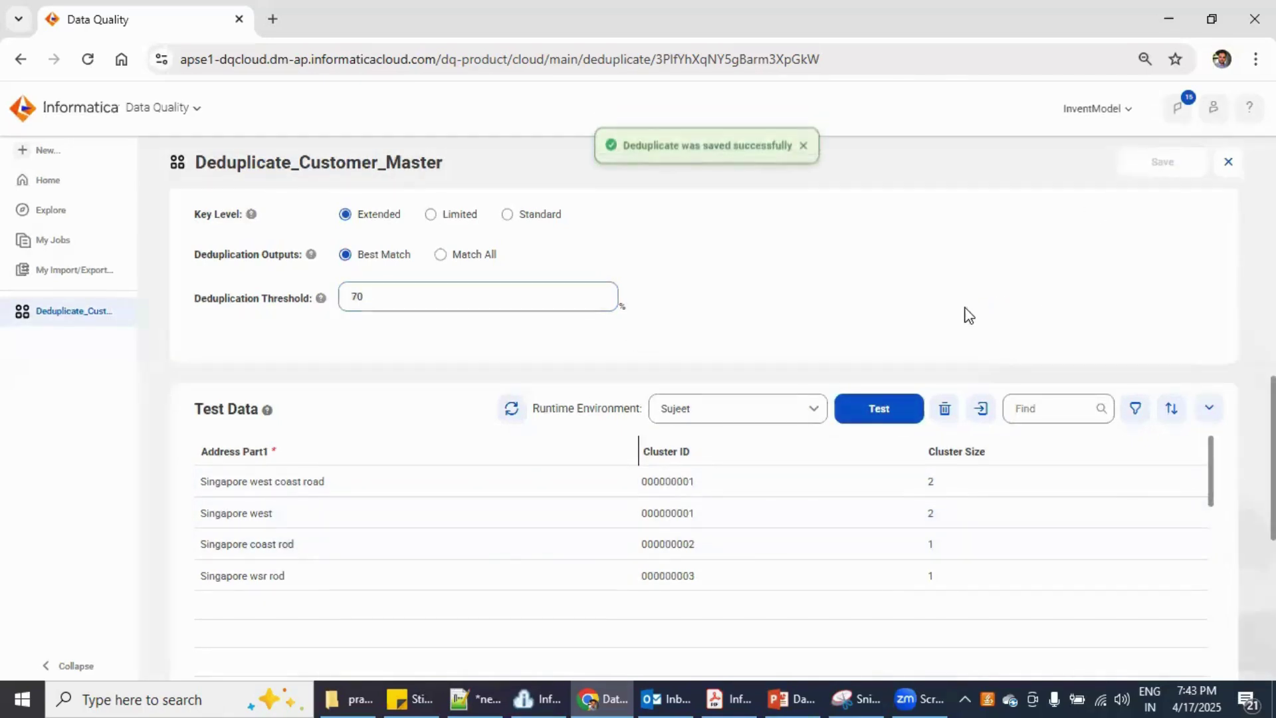
- Test the address rows with the 70% threshold and compare the clusters assigned to them
left_click(879, 419)
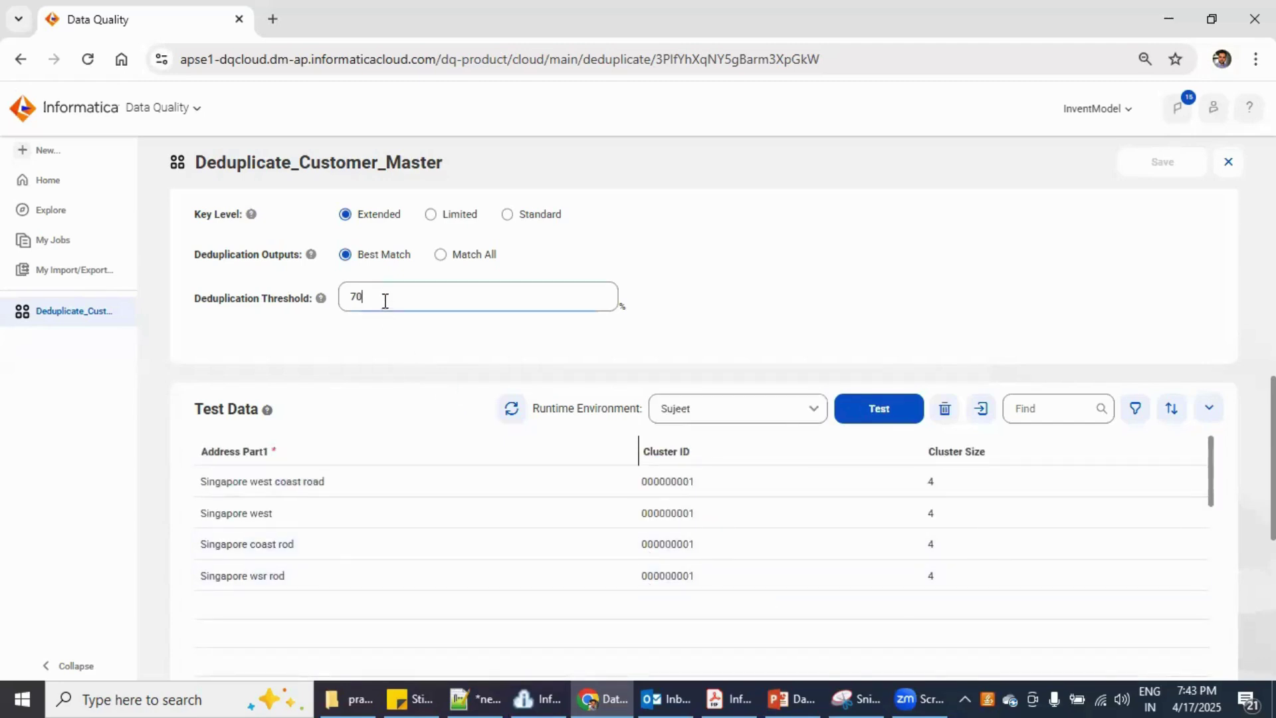
double_click(347, 293)
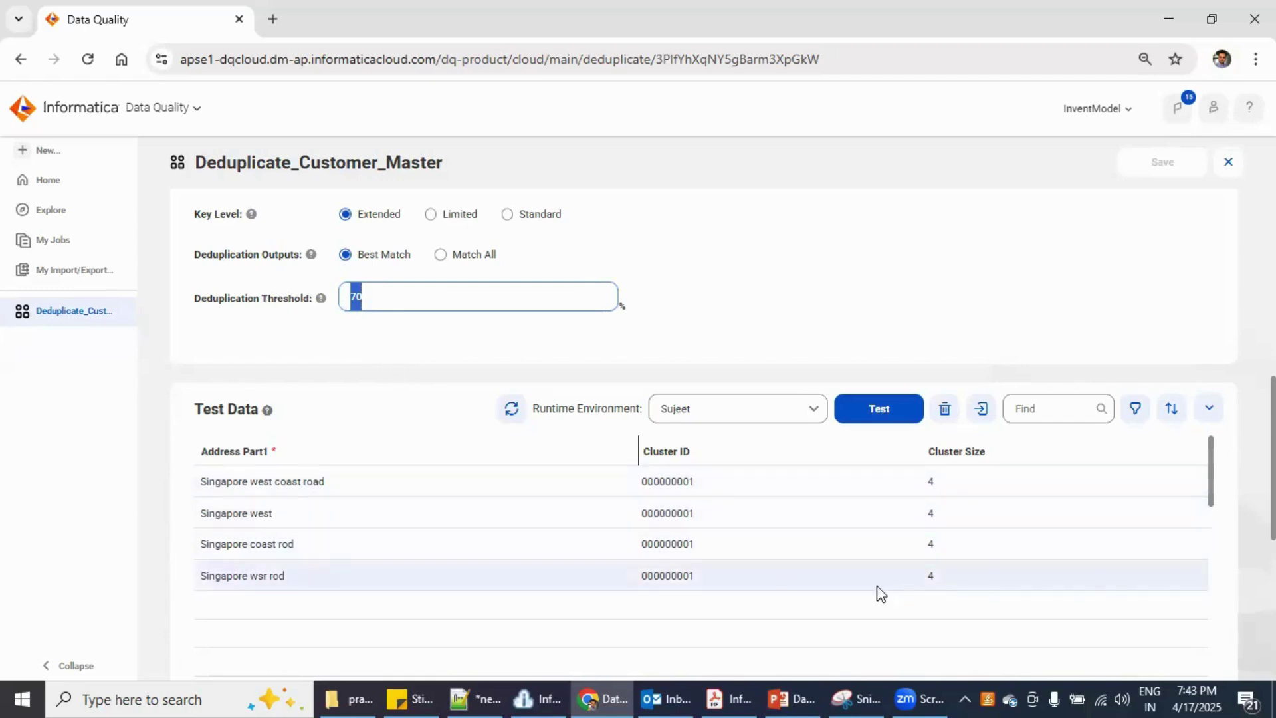
double_click(243, 544)
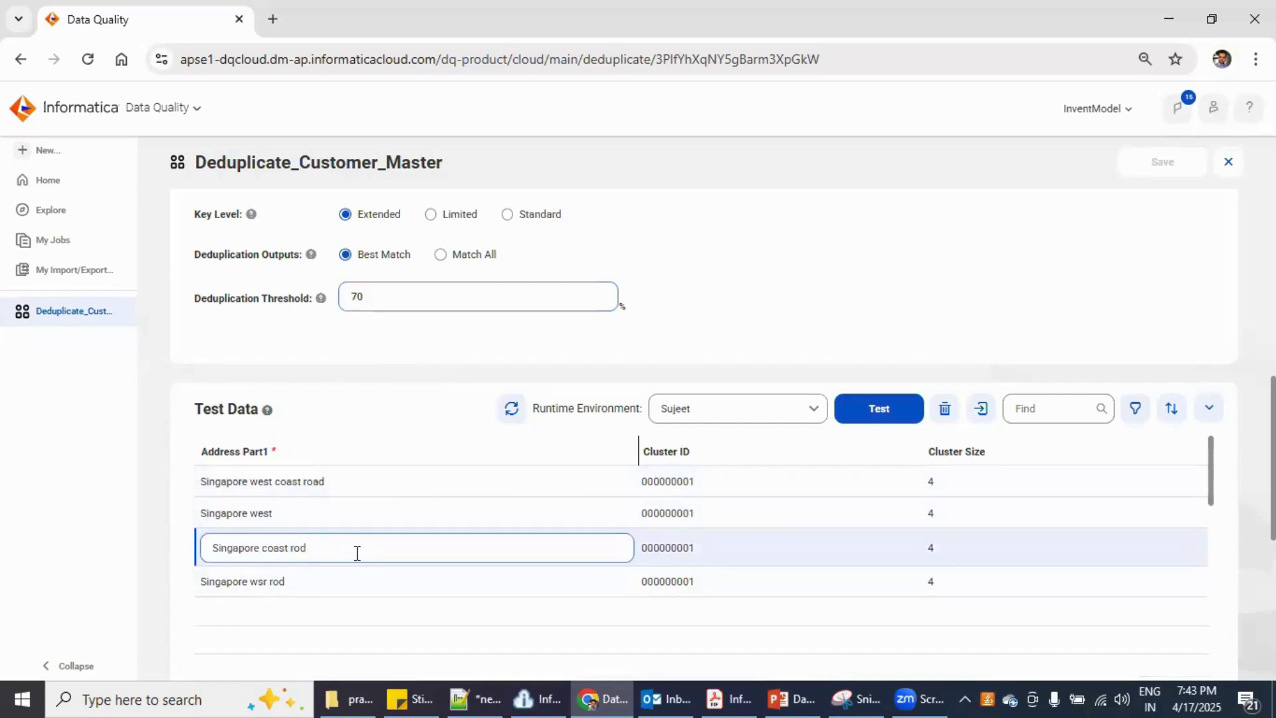
- Set the Deduplication Threshold to 75% and the Level of Confidence to Exhaustive, and save the asset
left_click(412, 296)
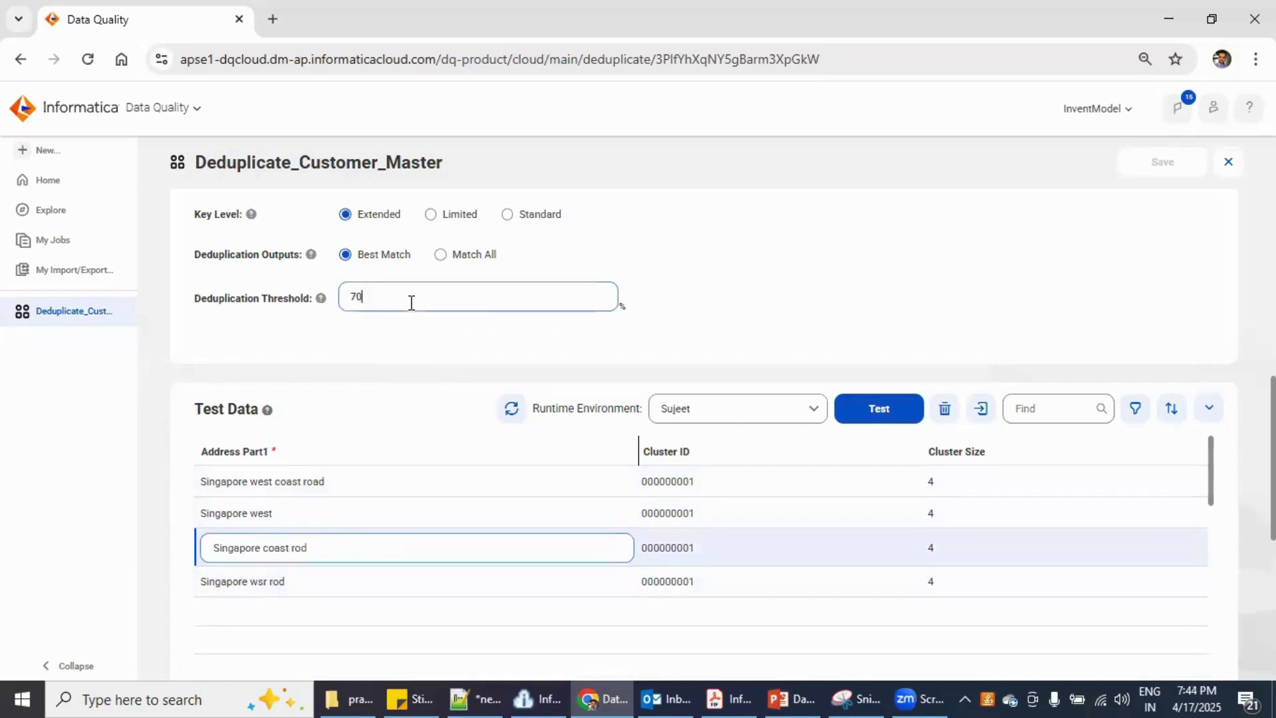
key("BackSpace")
key("BackSpace")
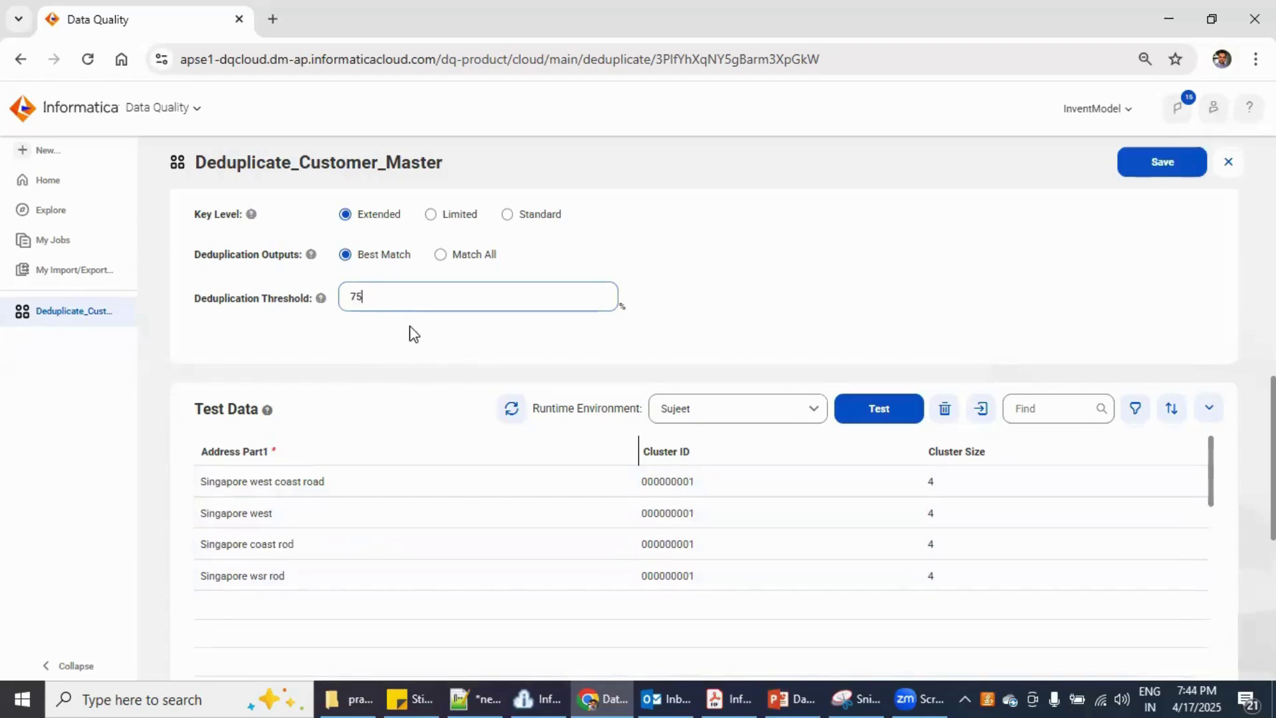
scroll(407, 333, "up", 3)
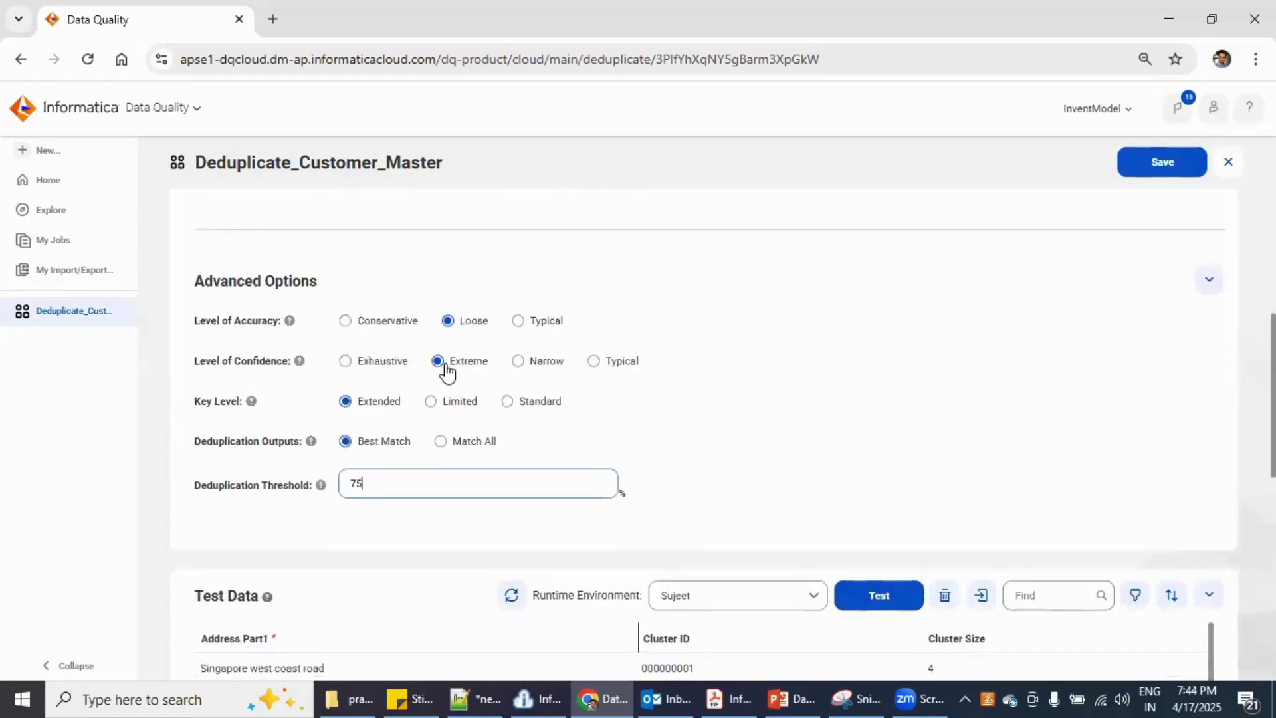
left_click(390, 366)
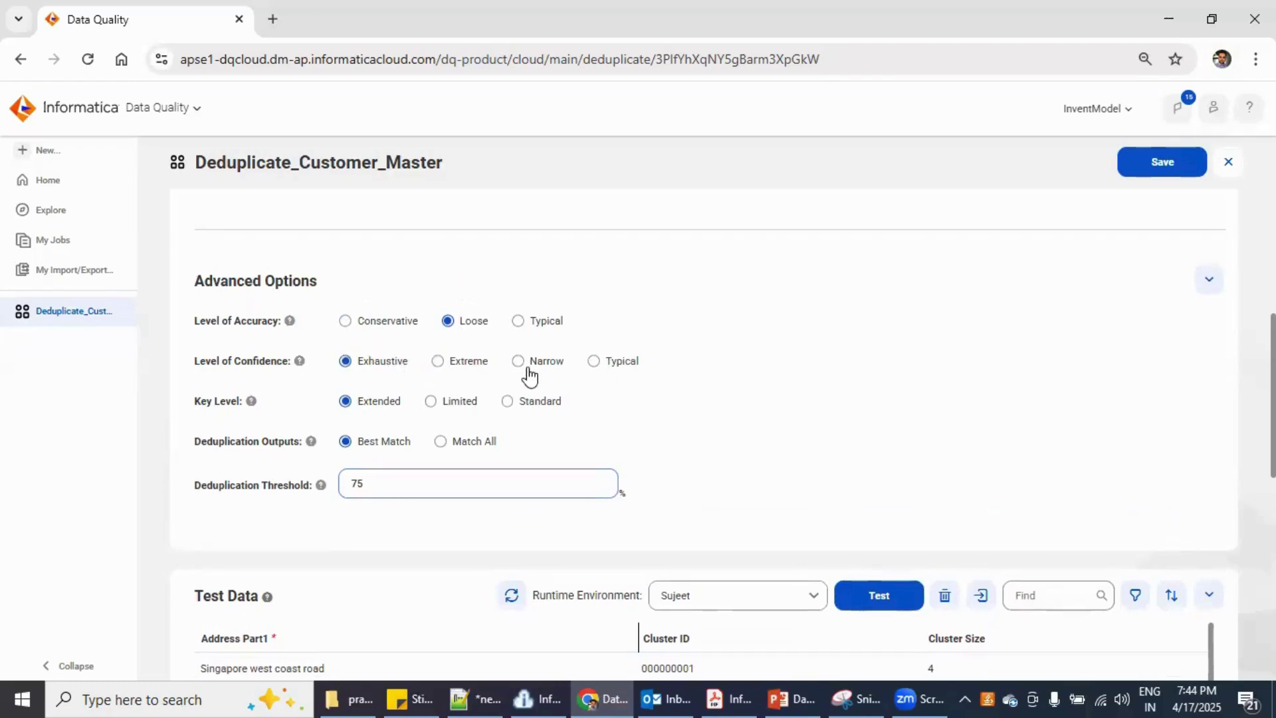
left_click(1150, 174)
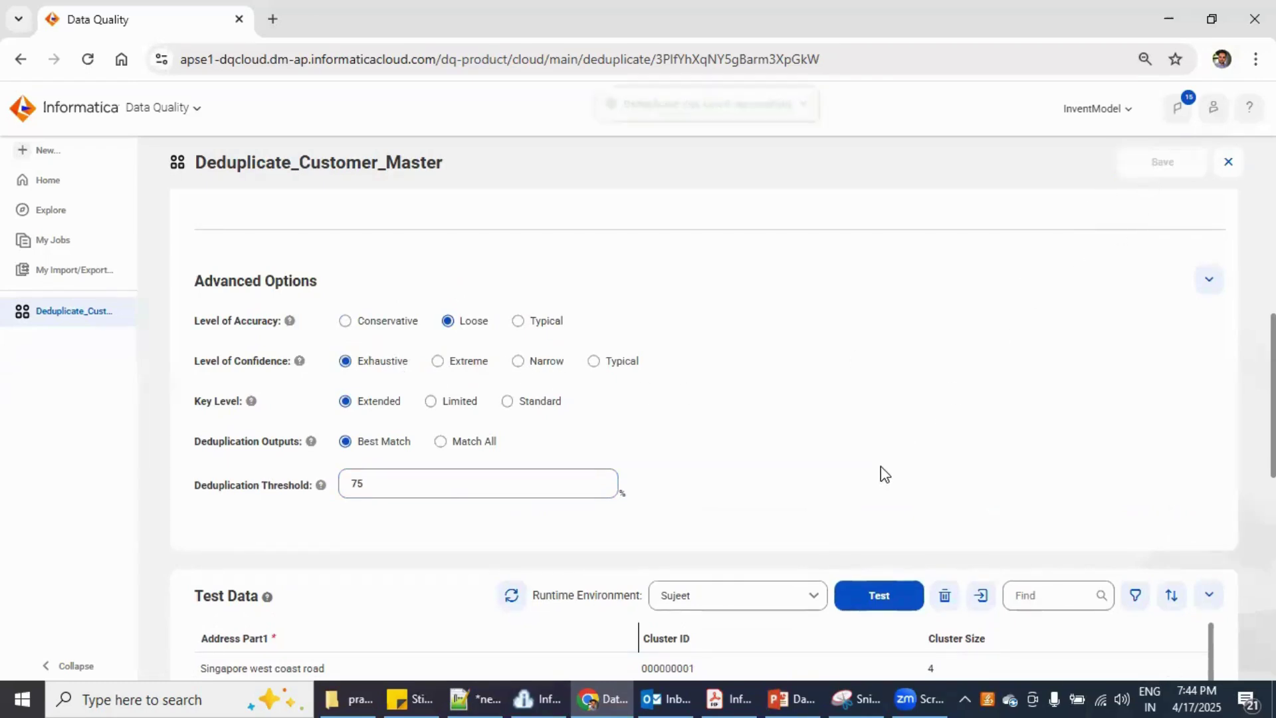
- Test the address rows with the Exhaustive confidence level and 75% threshold
scroll(879, 473, "down", 1)
scroll(881, 469, "down", 1)
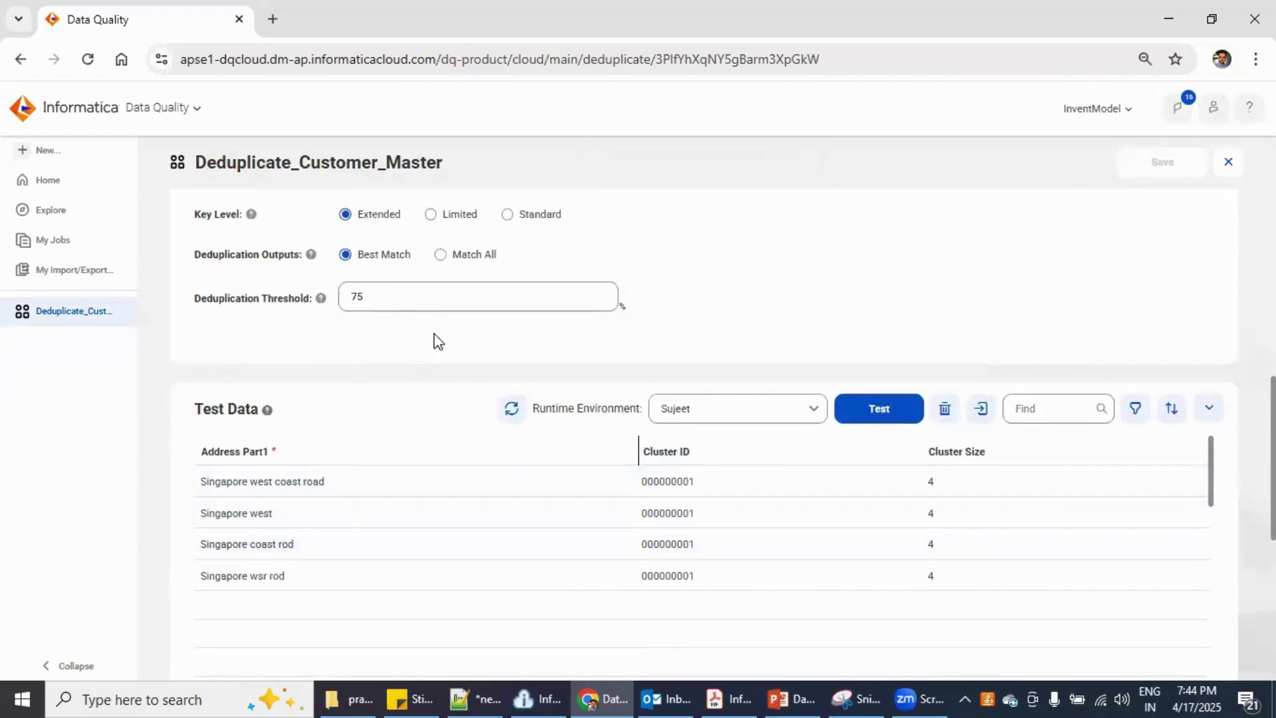
left_click(877, 419)
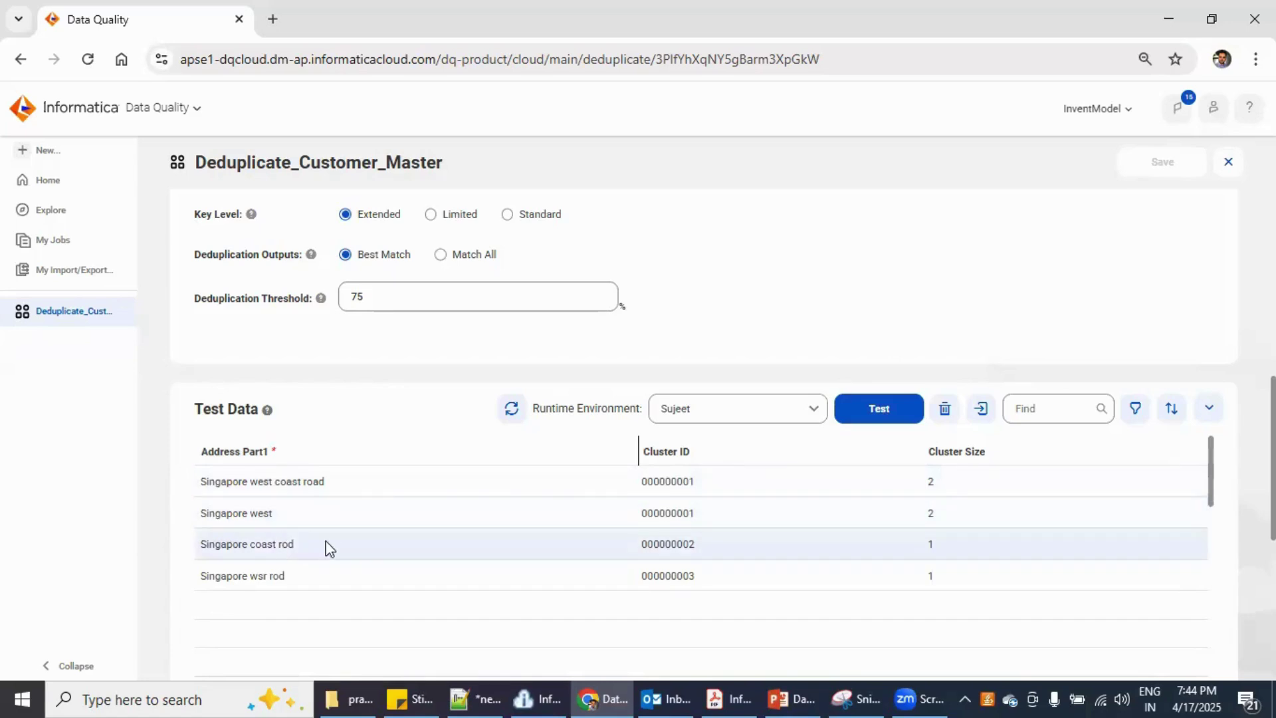
- Set the Level of Confidence back to Extreme, save the asset and rerun the test on the address rows
scroll(369, 542, "up", 3)
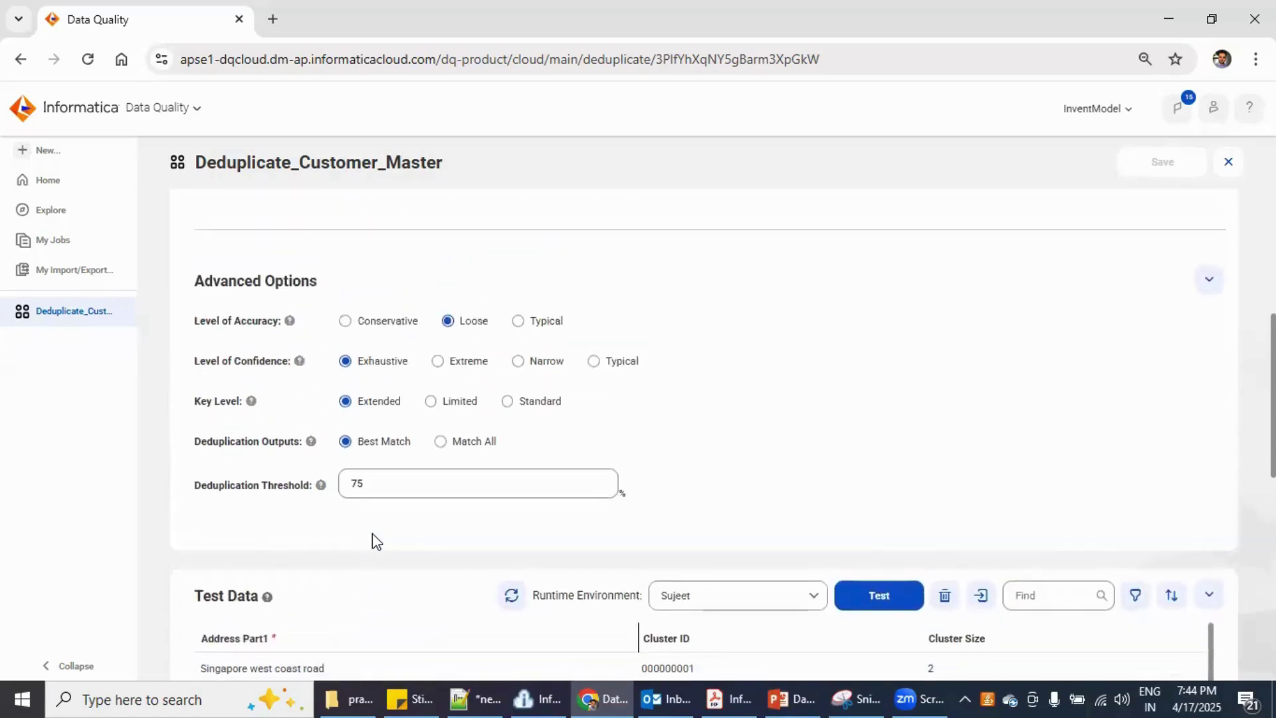
scroll(372, 535, "down", 2)
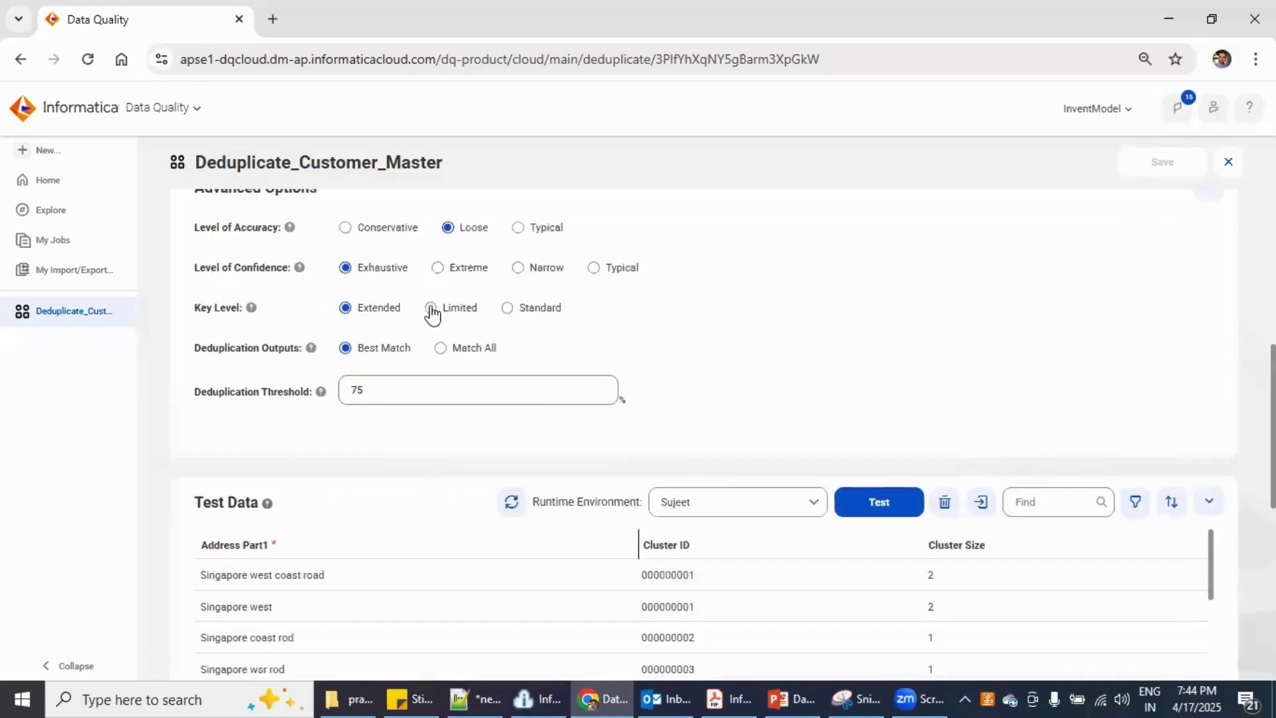
left_click(385, 392)
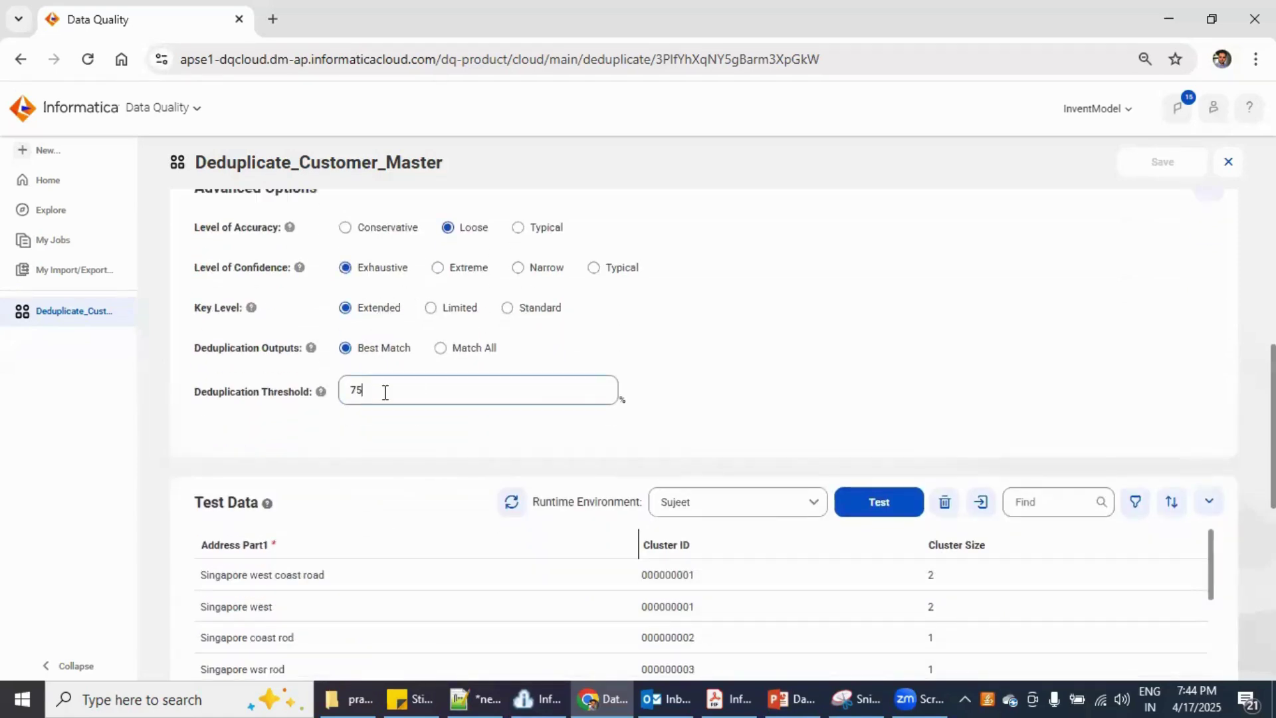
left_click(439, 272)
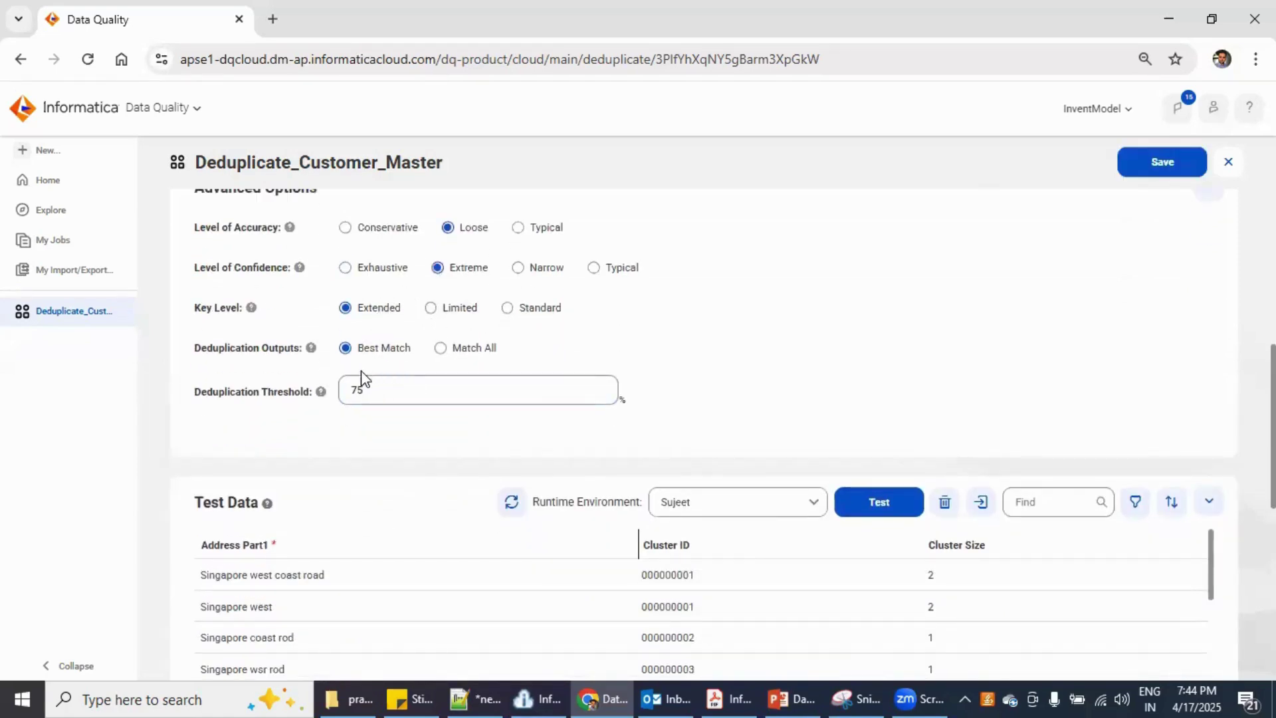
left_click(1151, 177)
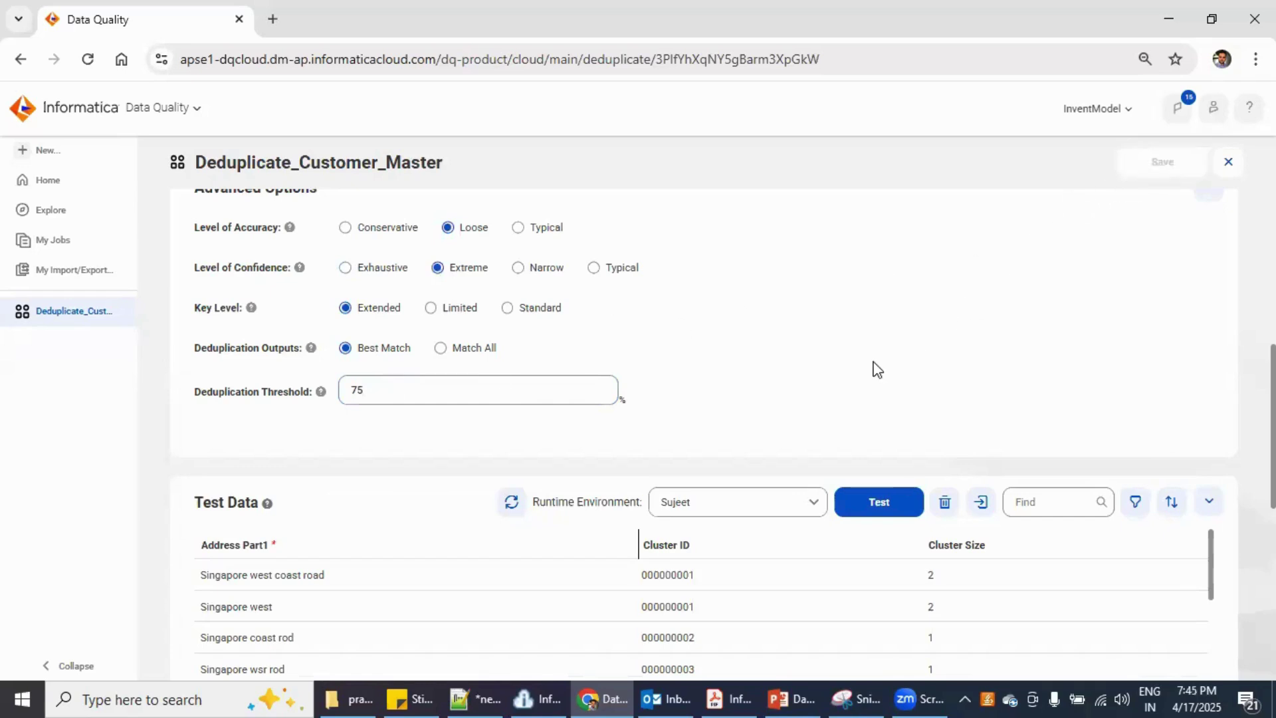
left_click(891, 508)
- Set the Deduplication Threshold to 78%, save the asset and test the address rows with it
left_click(403, 382)
key("BackSpace")
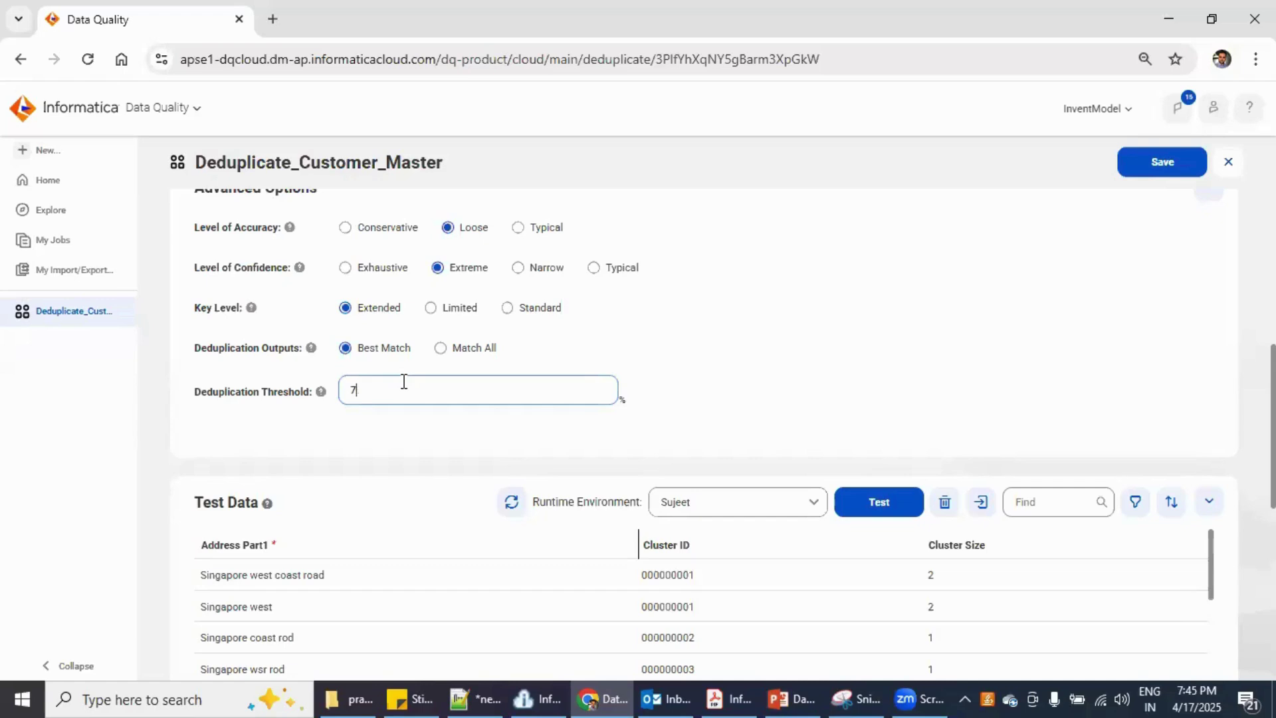
type("8")
left_click(1154, 171)
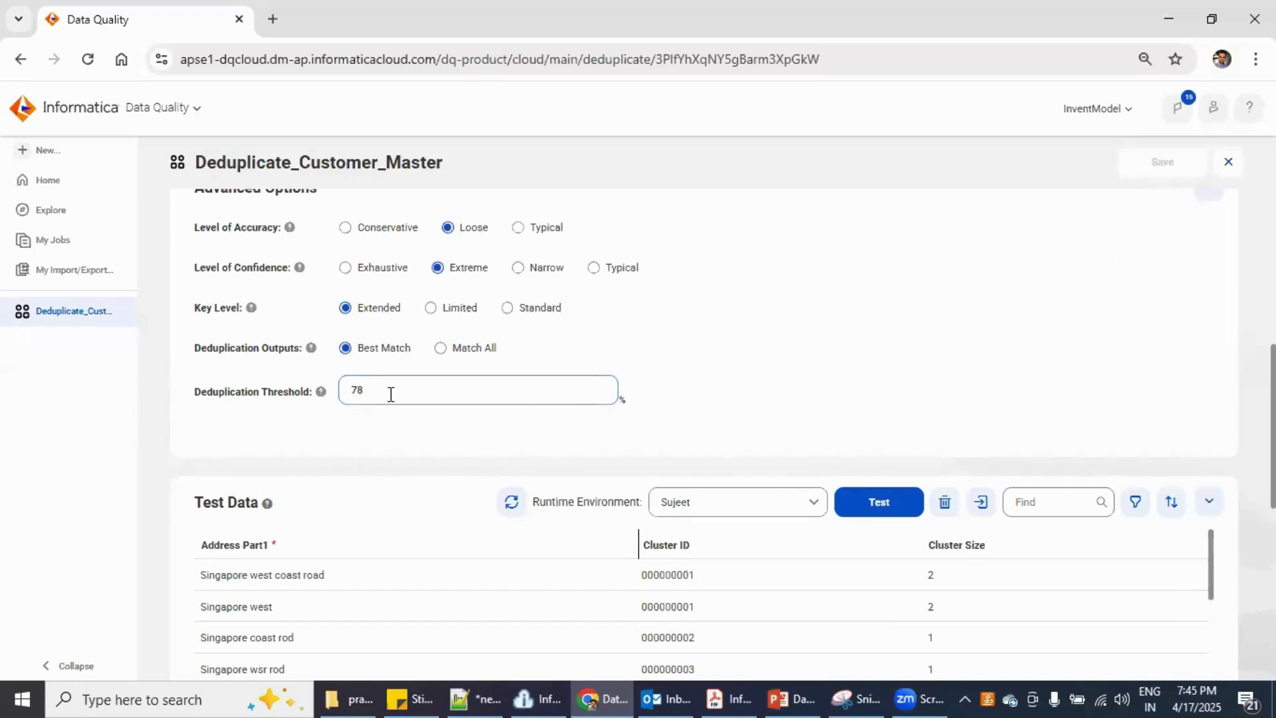
left_click(867, 505)
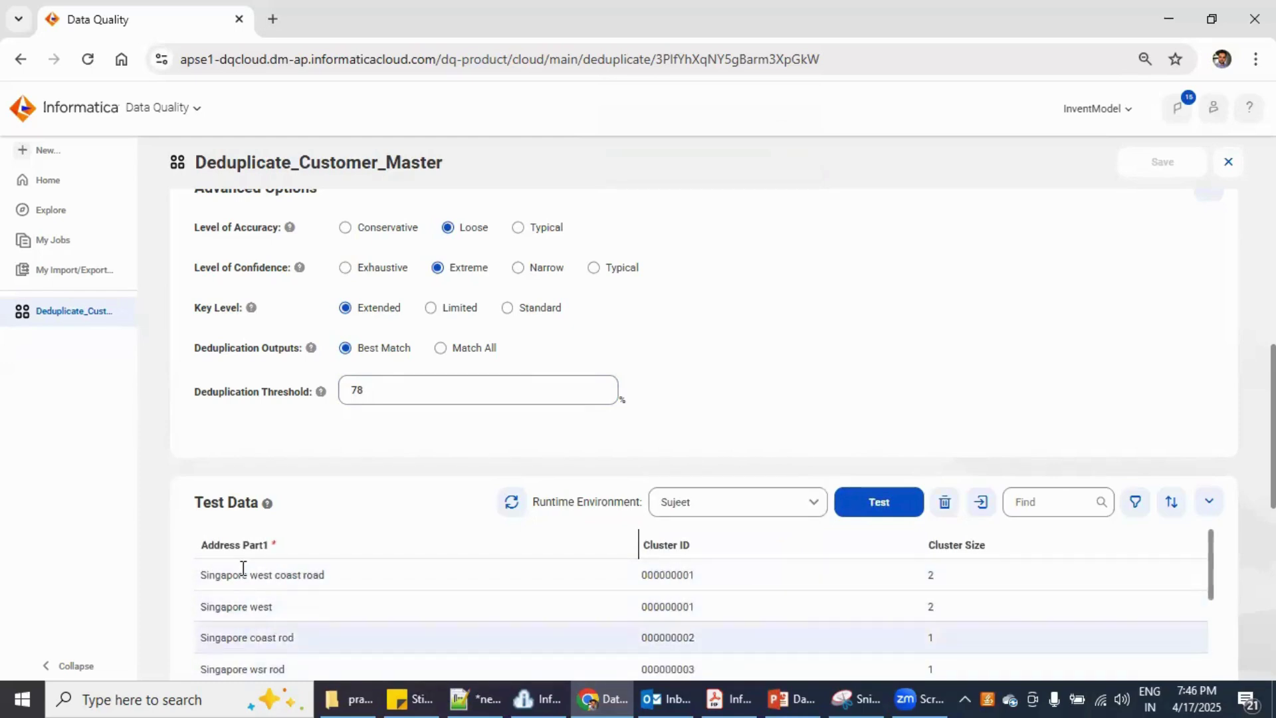
- Raise the Deduplication Threshold to 80%, save the asset and rerun the test on the address rows
left_click(387, 388)
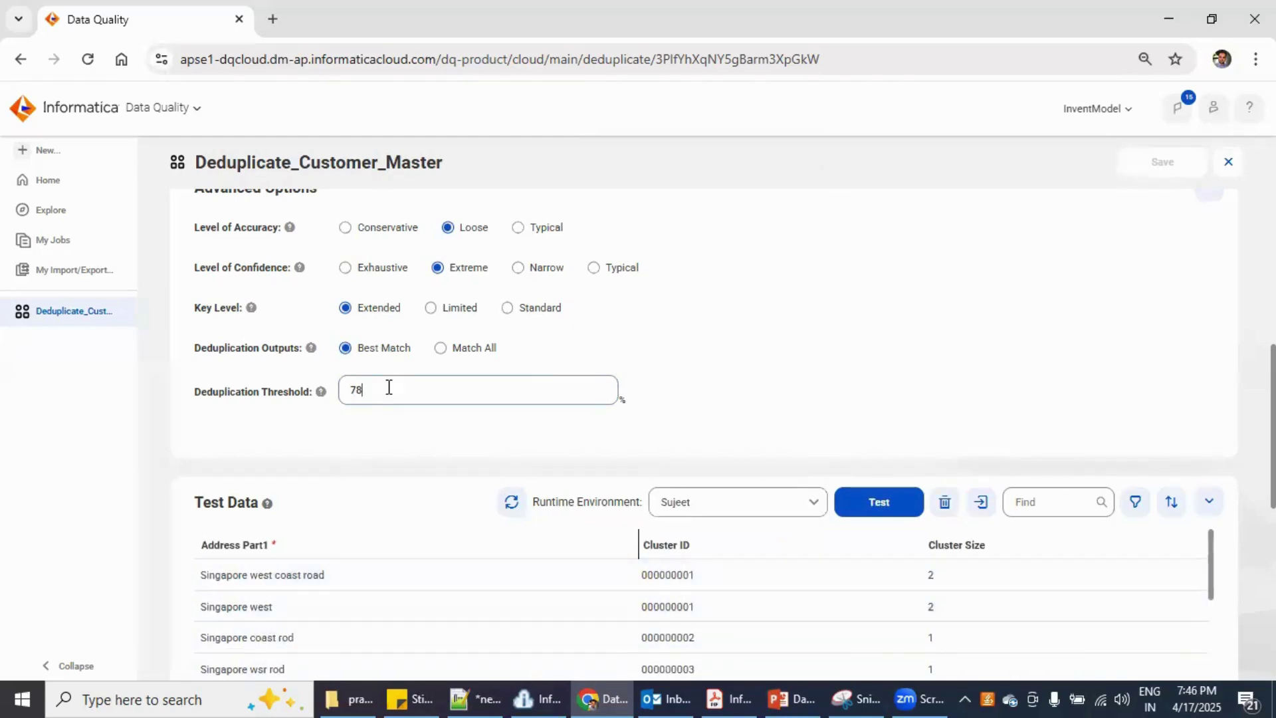
key("BackSpace")
key("BackSpace")
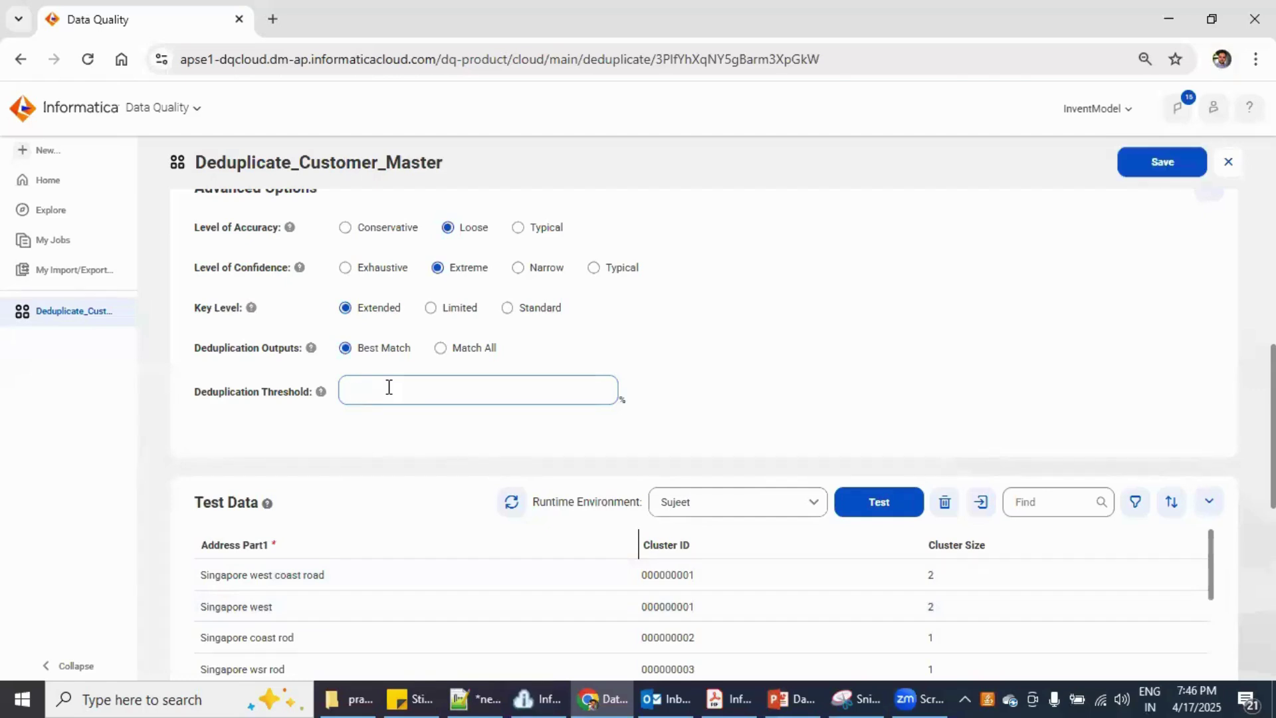
type("80")
left_click(1162, 162)
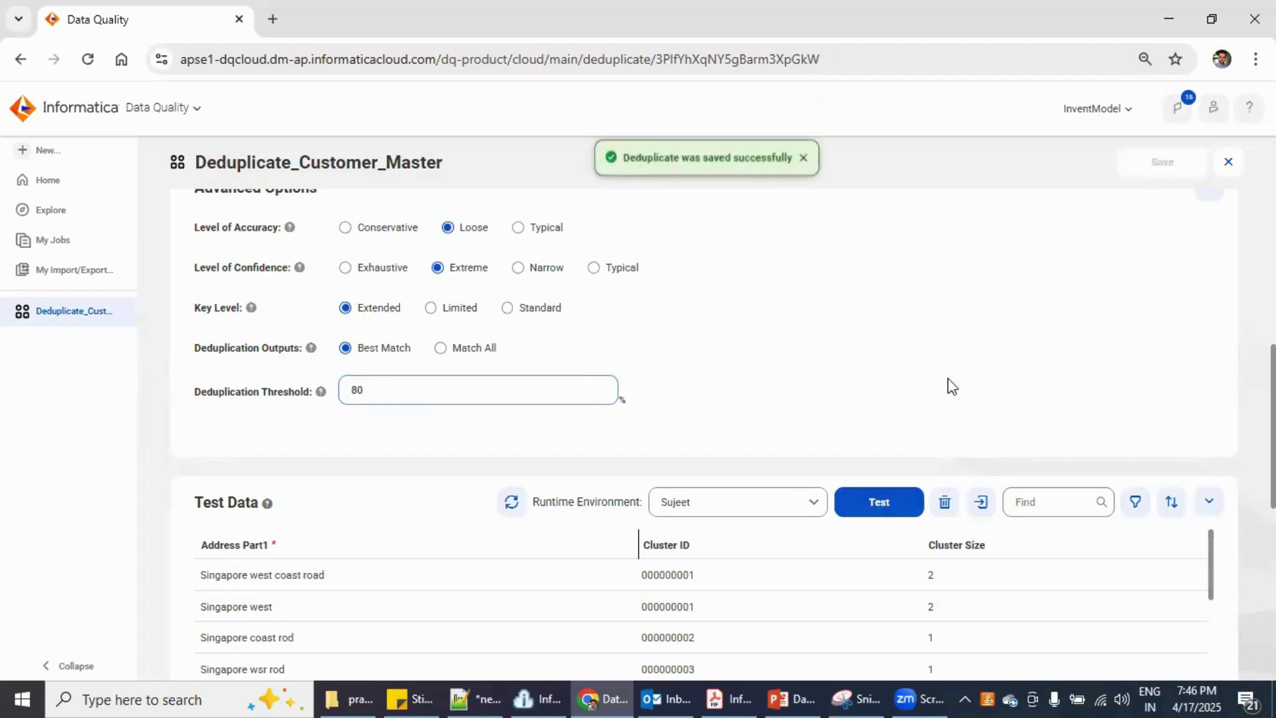
left_click(894, 510)
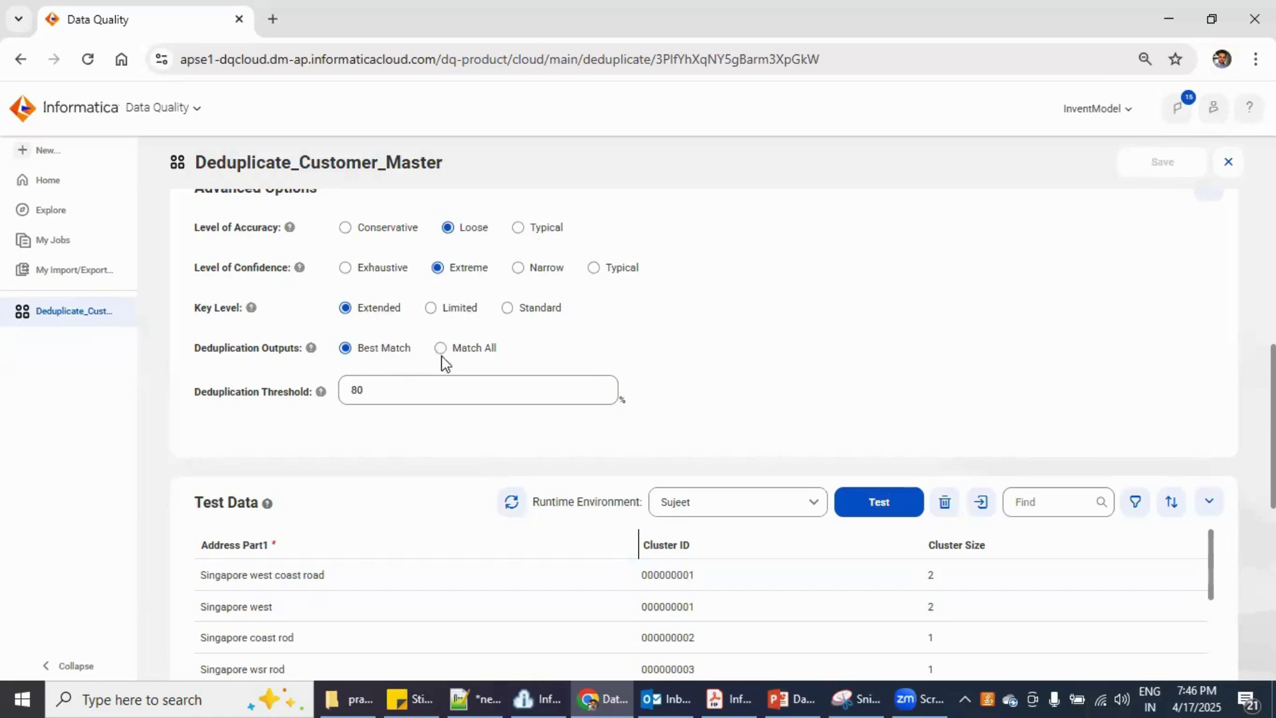
- Lower the Deduplication Threshold to 70%, save the asset and retest how the address rows cluster
left_click(415, 394)
key("BackSpace")
key("BackSpace")
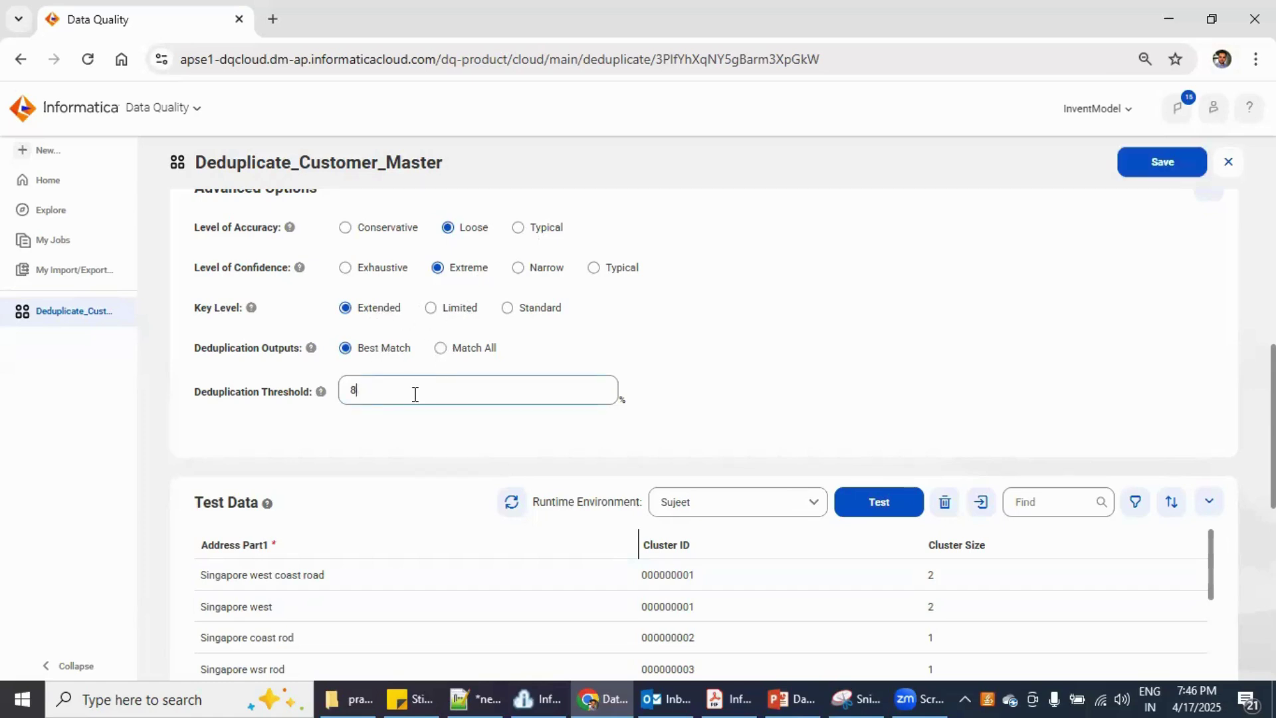
type("90")
key("BackSpace")
key("BackSpace")
type("70")
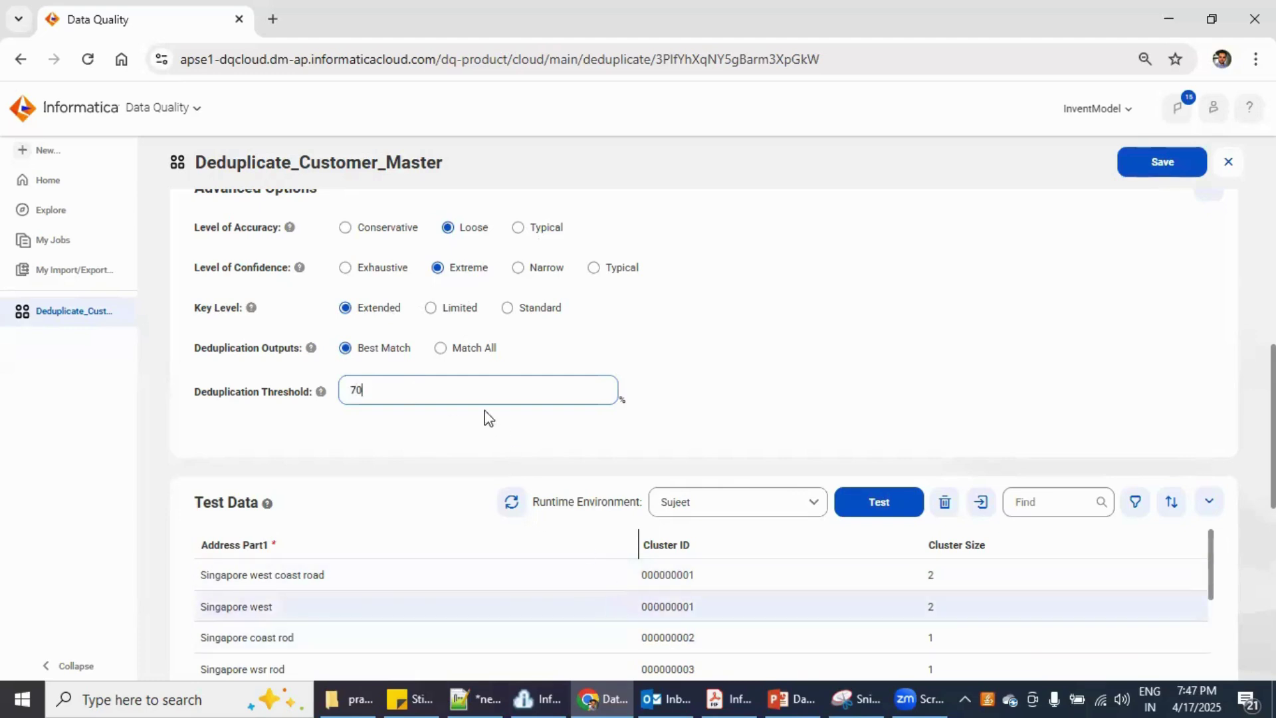
left_click(1155, 173)
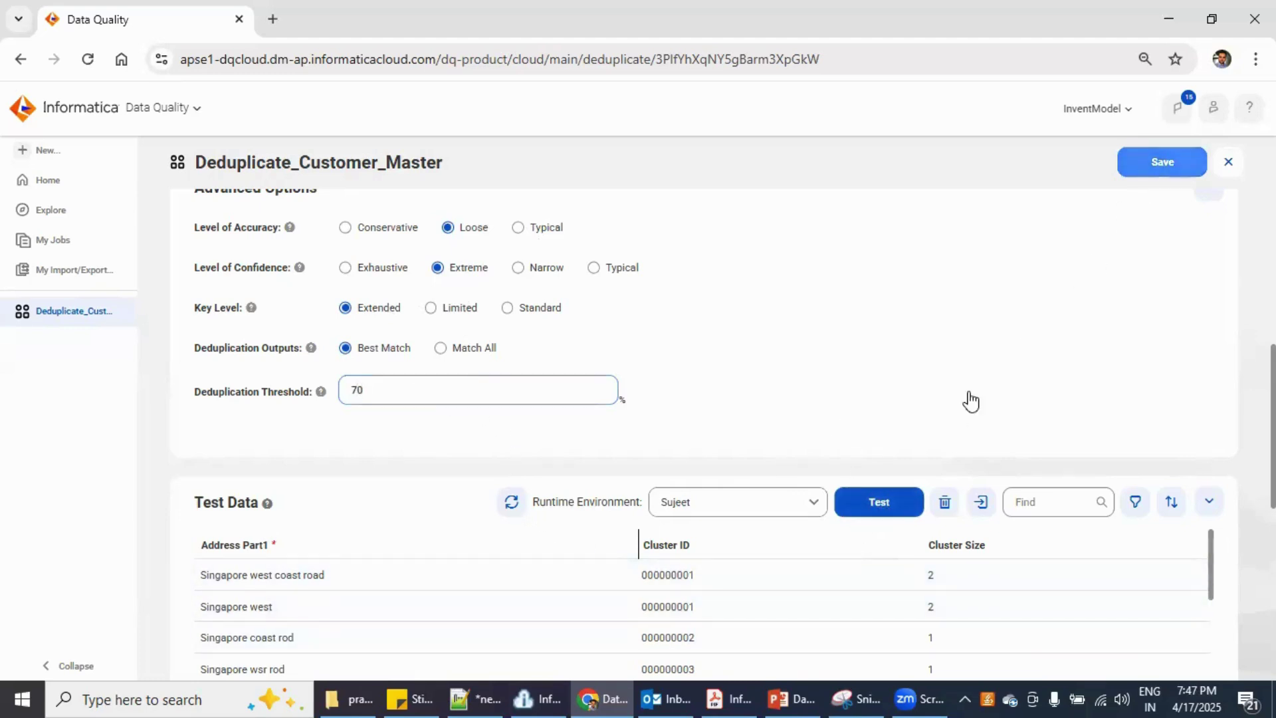
left_click(879, 510)
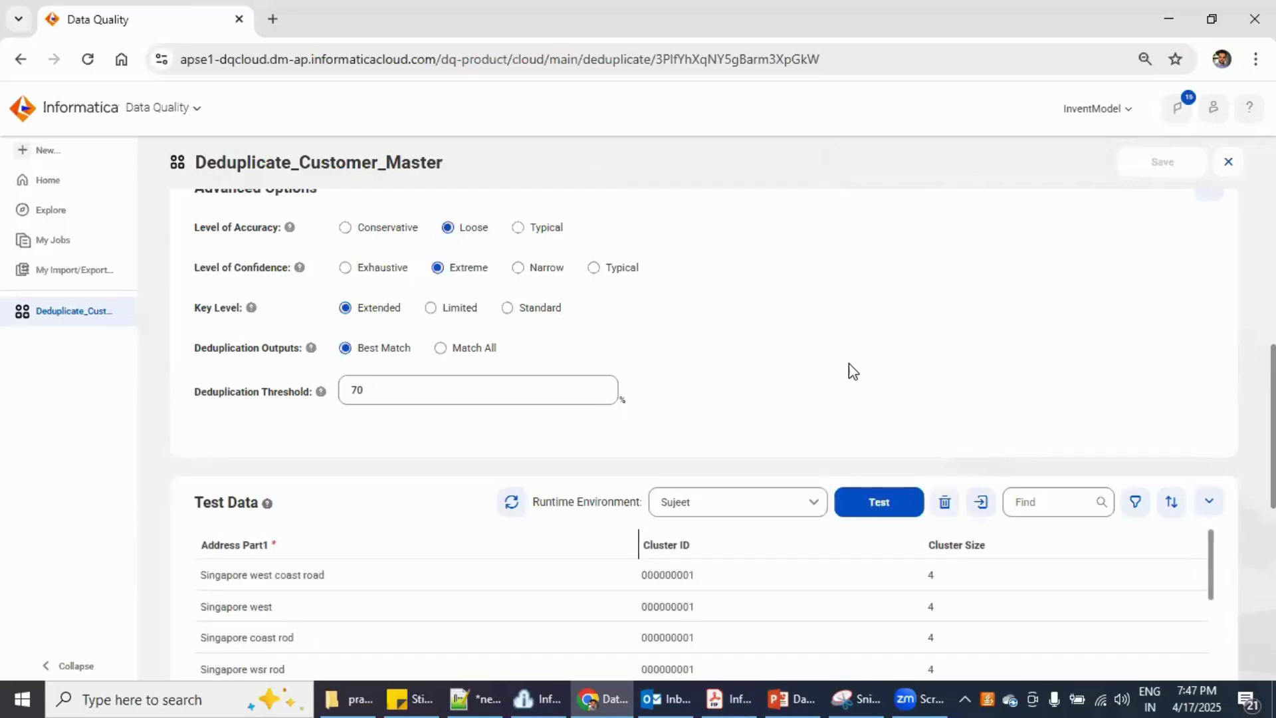
- Change the Deduplication Threshold to 72%, save the asset and run the test on the address rows again
left_click(417, 392)
key("BackSpace")
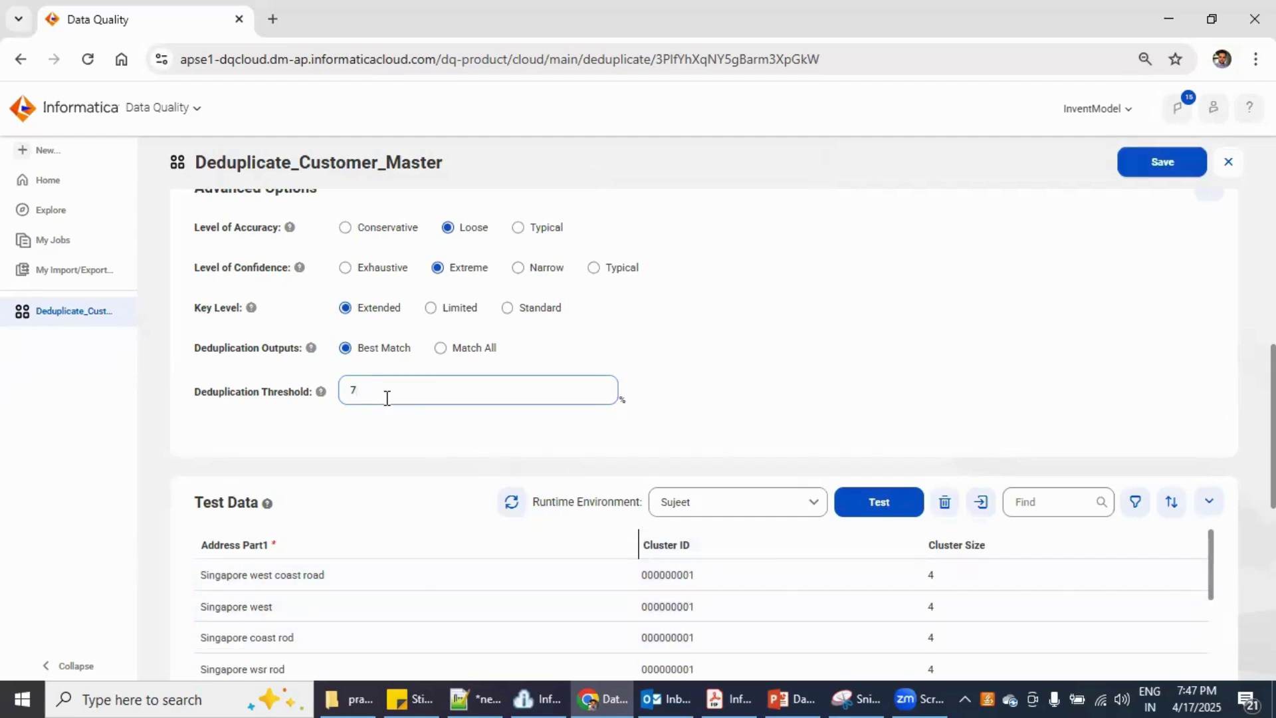
type("2")
left_click(1154, 162)
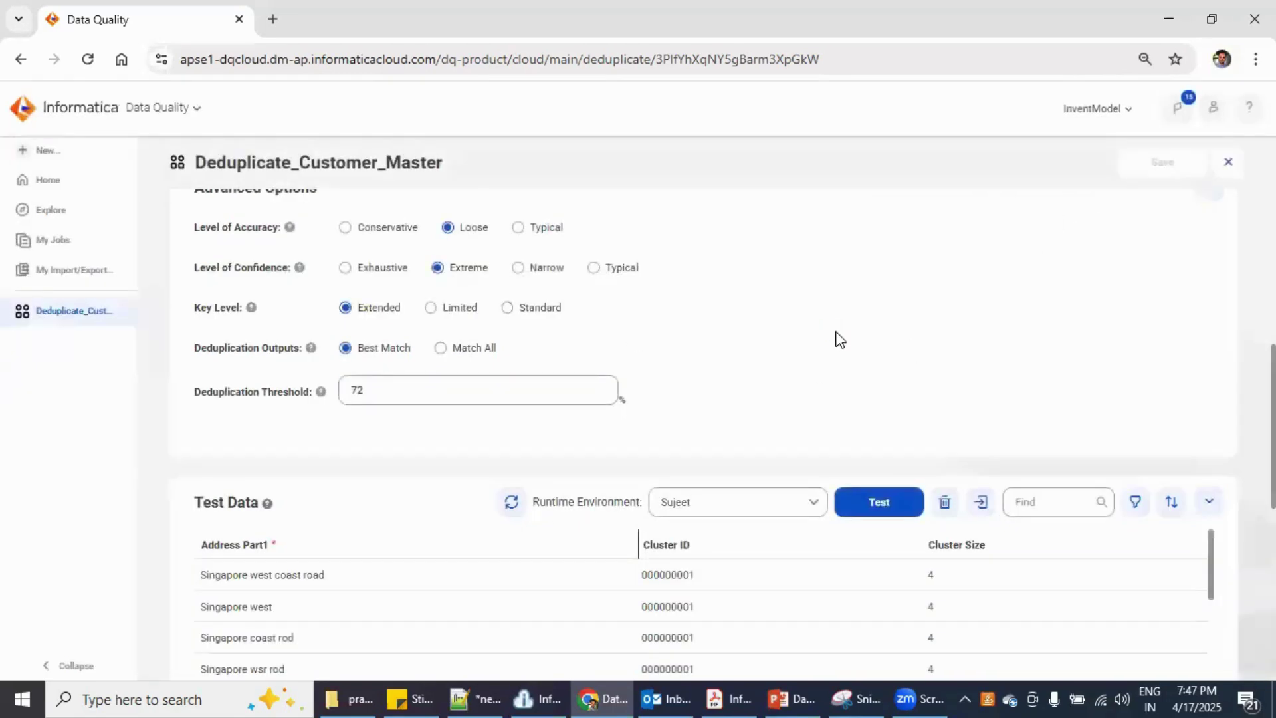
left_click(845, 505)
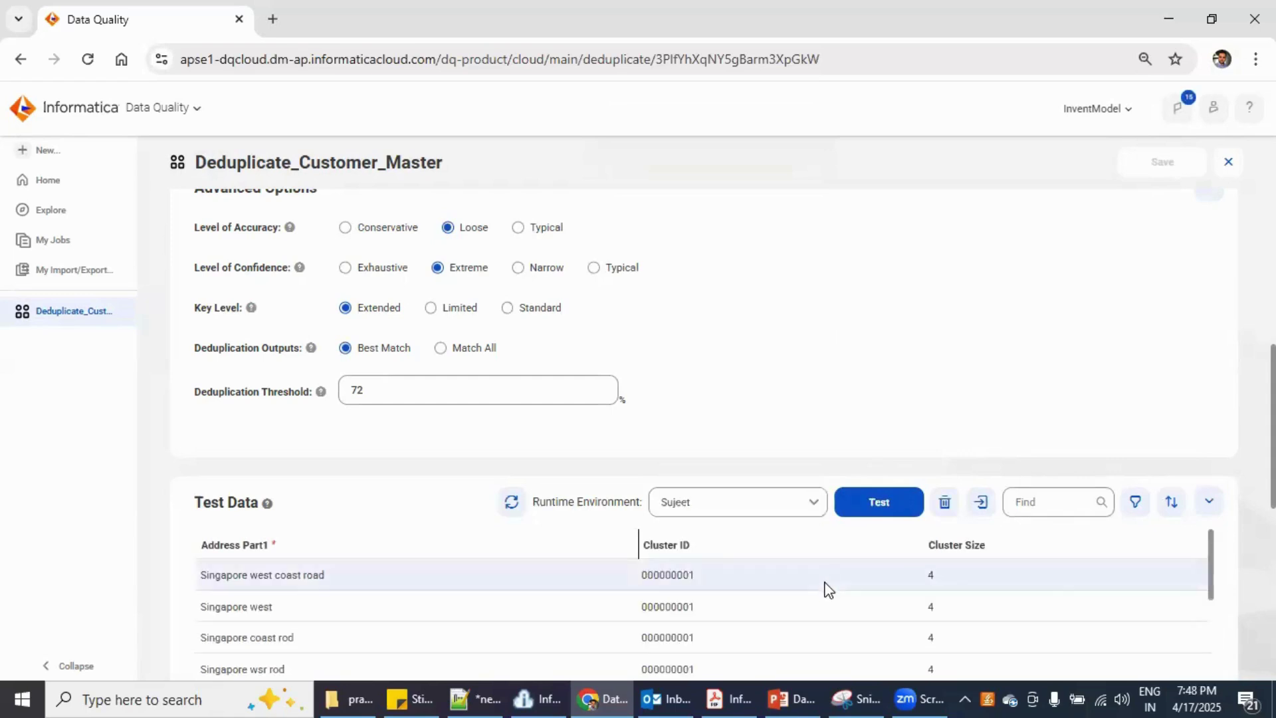
- Set the Deduplication Threshold to 75% with Extreme confidence kept, save the asset and start the address test
left_click(459, 389)
key("BackSpace")
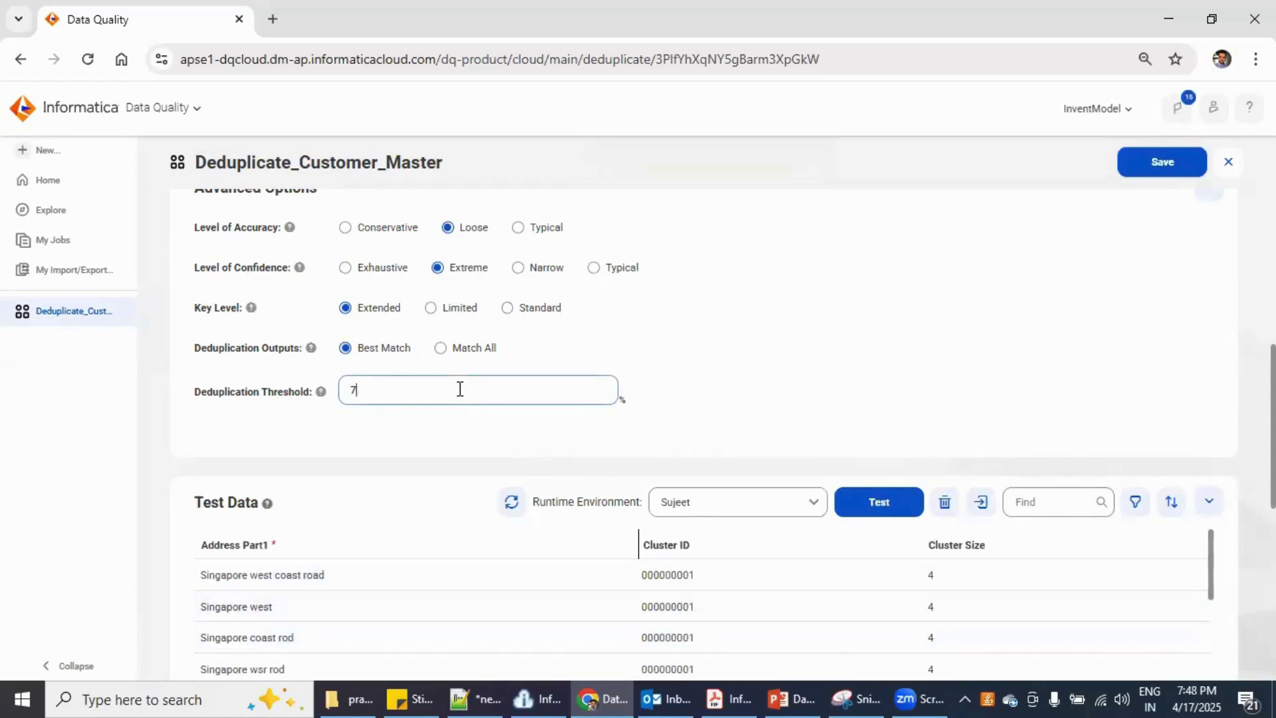
left_click(1160, 162)
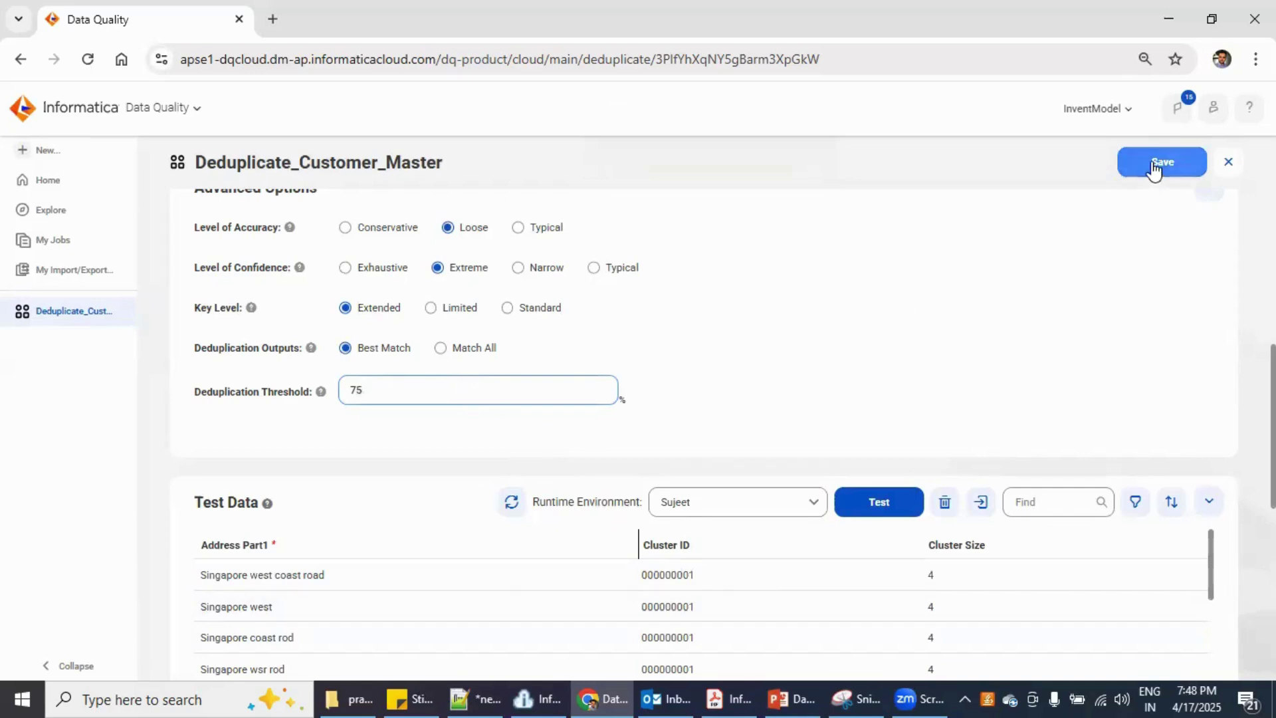
left_click(876, 509)
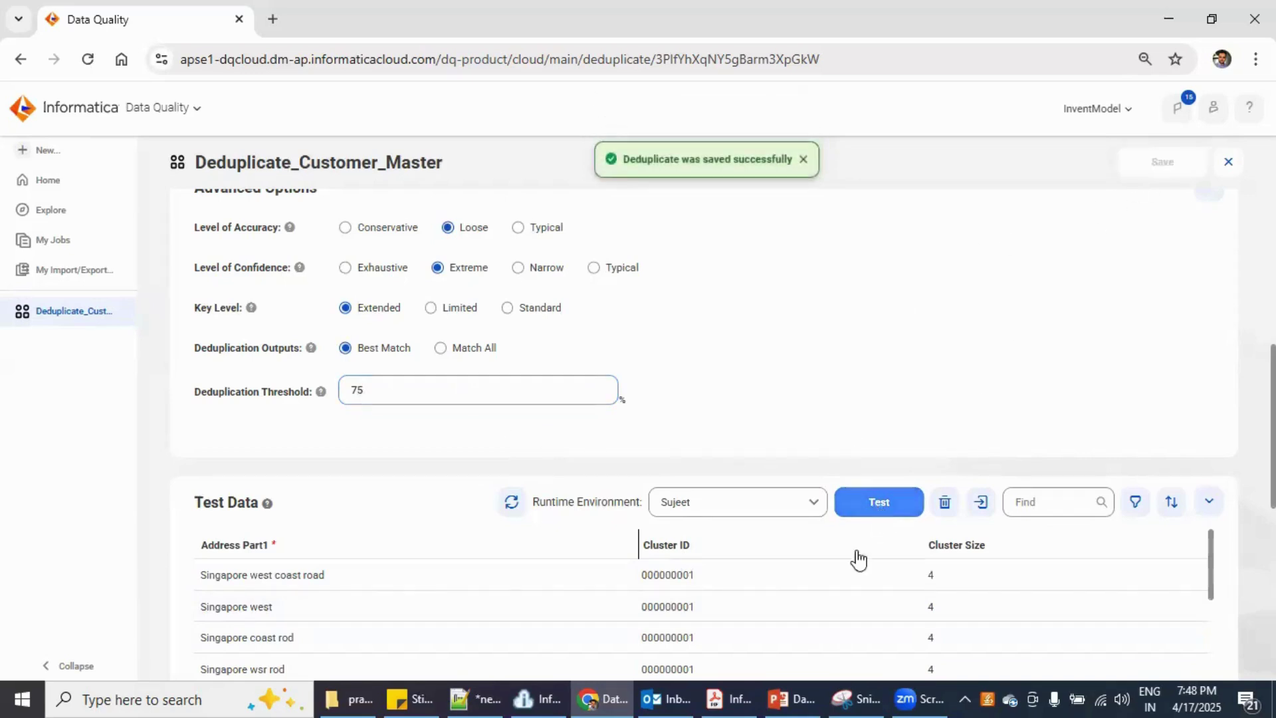